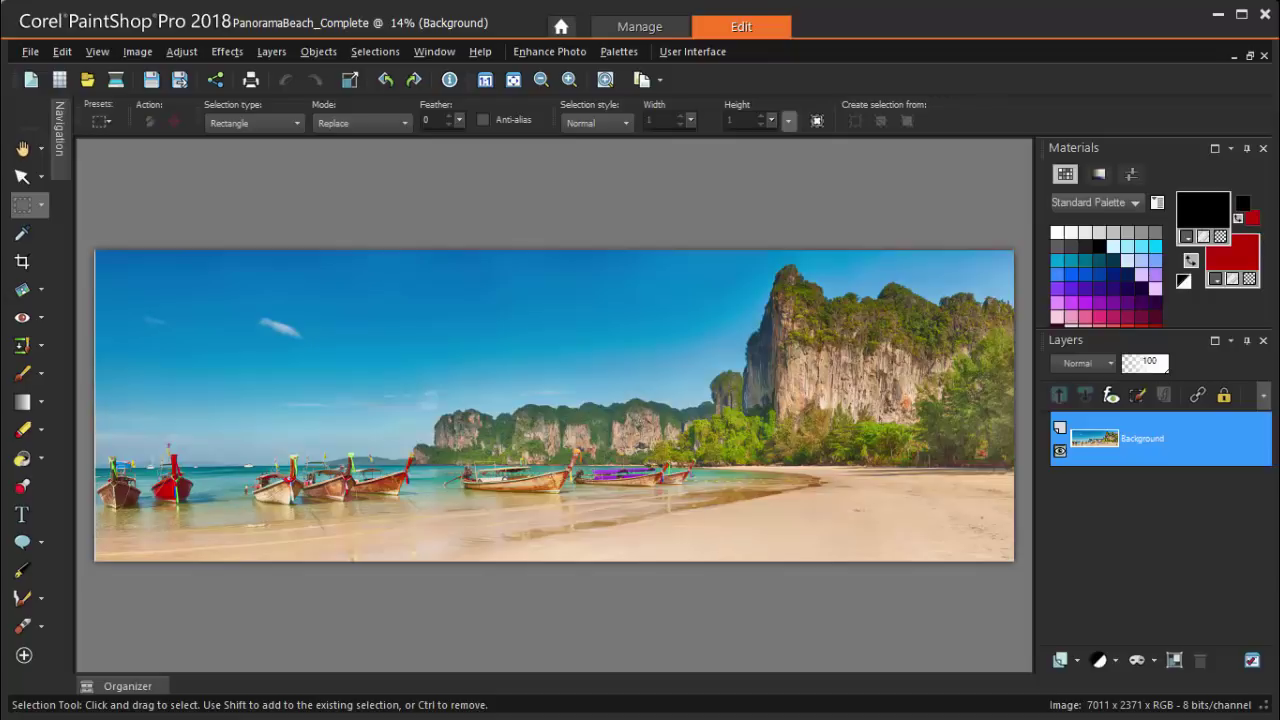
# Step: Close the finished PanoramaBeach_Complete image with Ctrl+F4
pyautogui.hotkey('ctrl', 'F4')
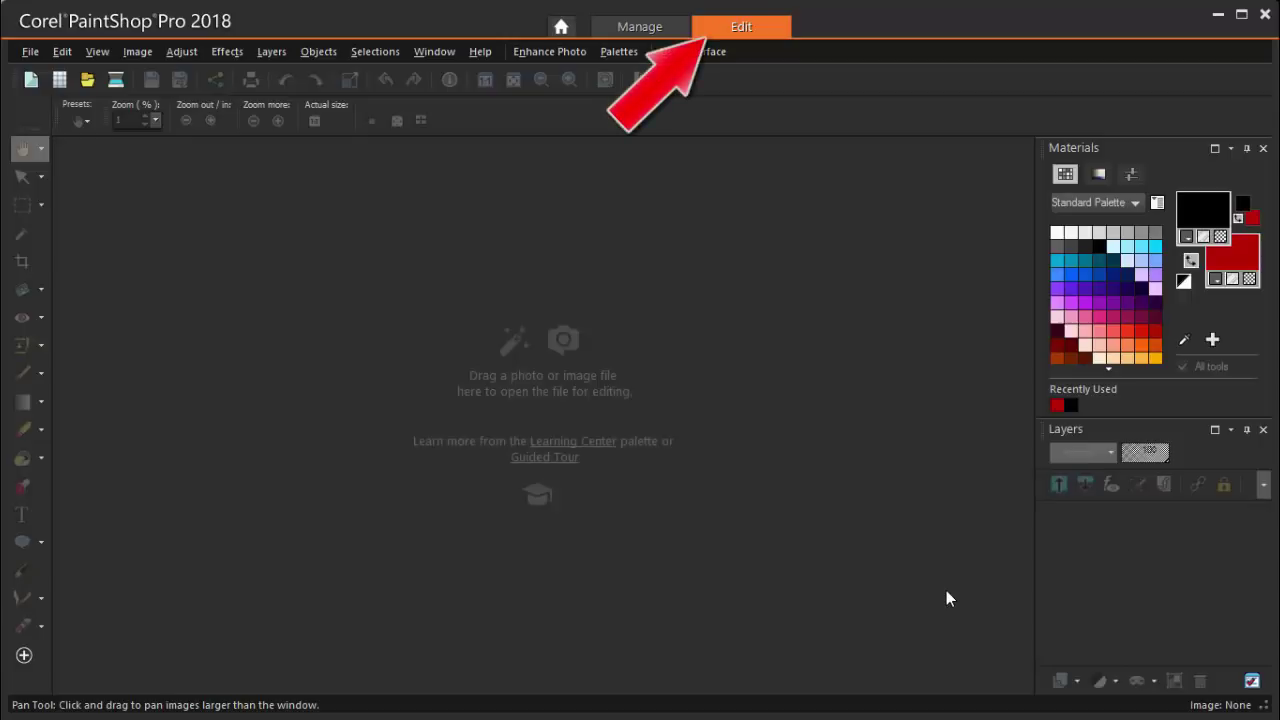
# Step: Show the Panorama folder's photos in the Organizer and Navigation palettes
pyautogui.click(627, 57)
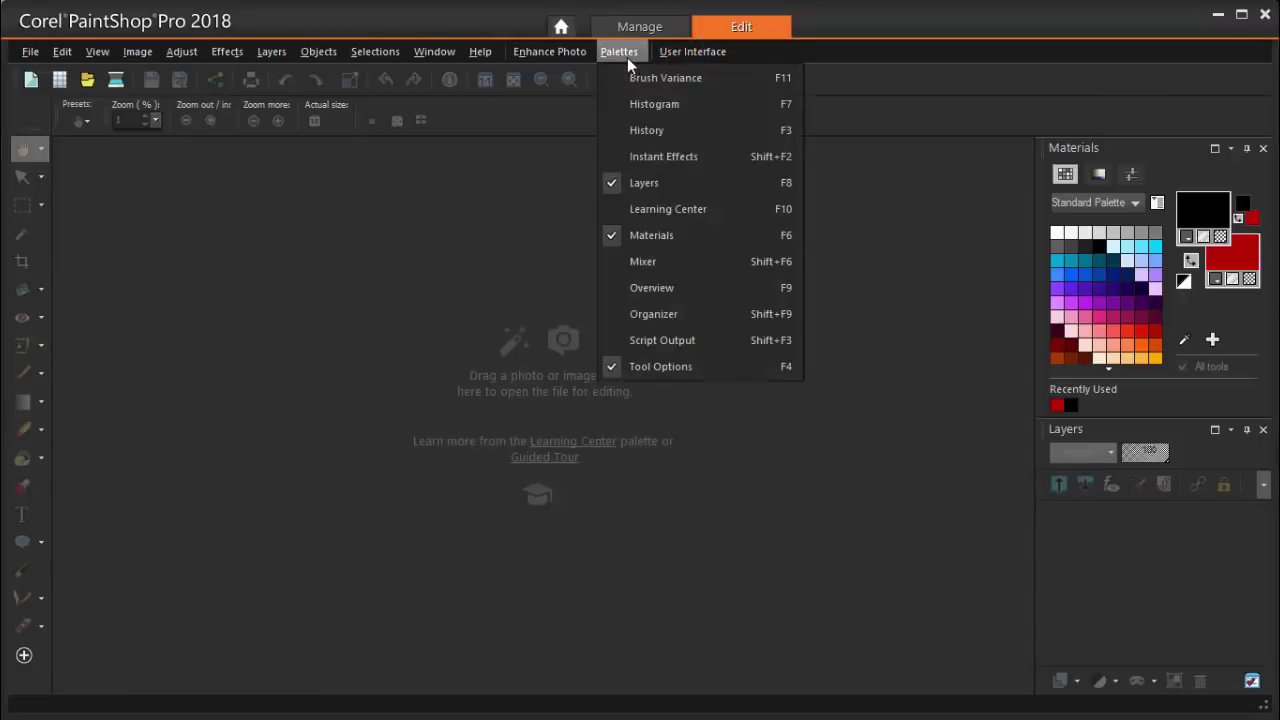
pyautogui.click(700, 313)
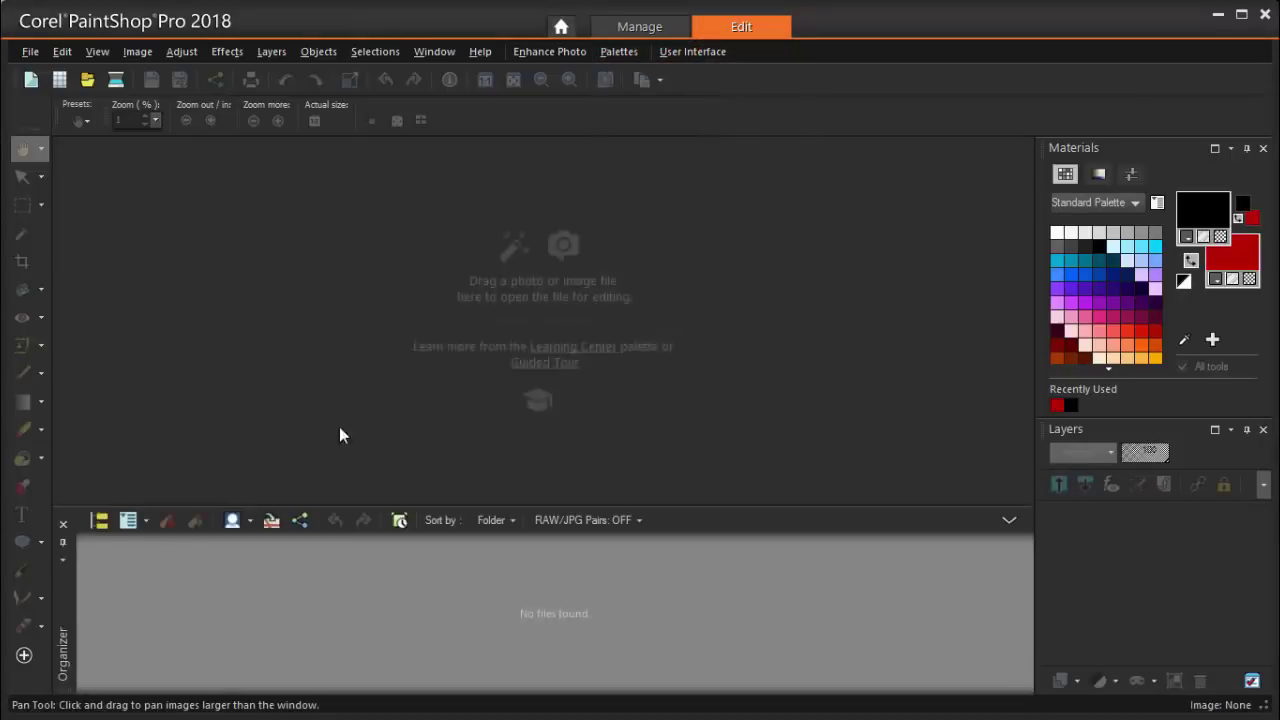
pyautogui.click(99, 520)
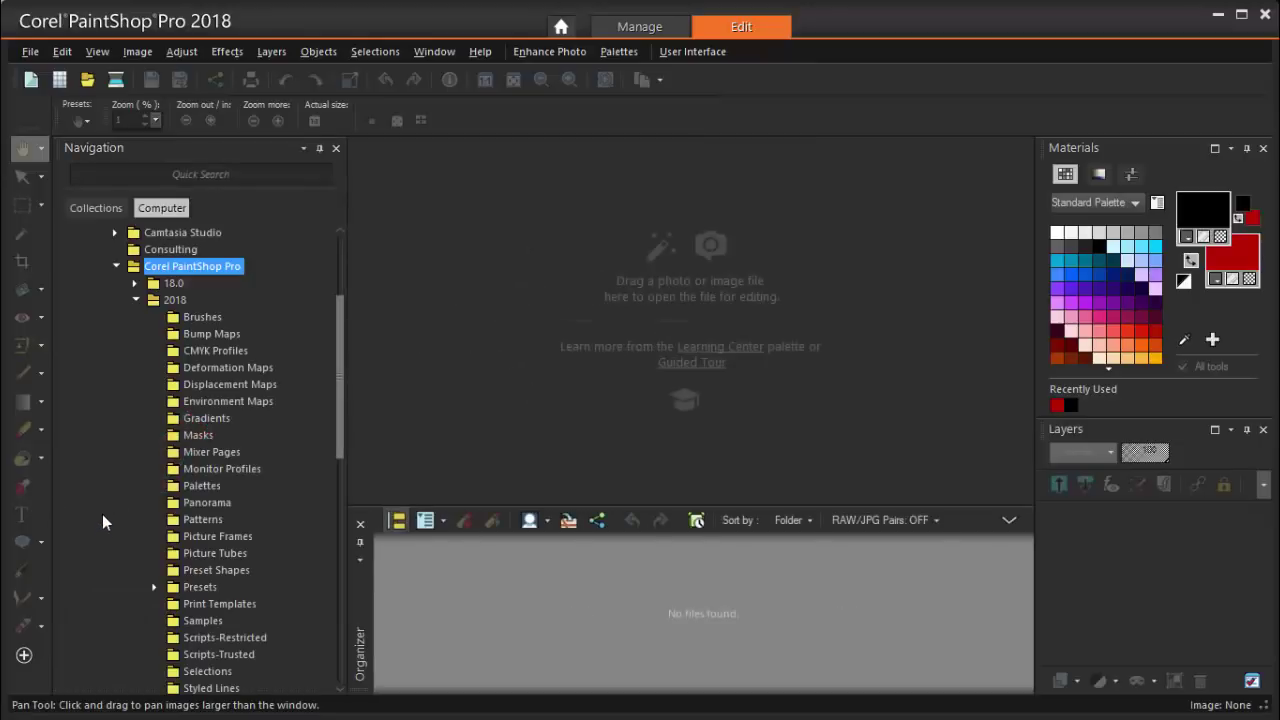
pyautogui.click(193, 503)
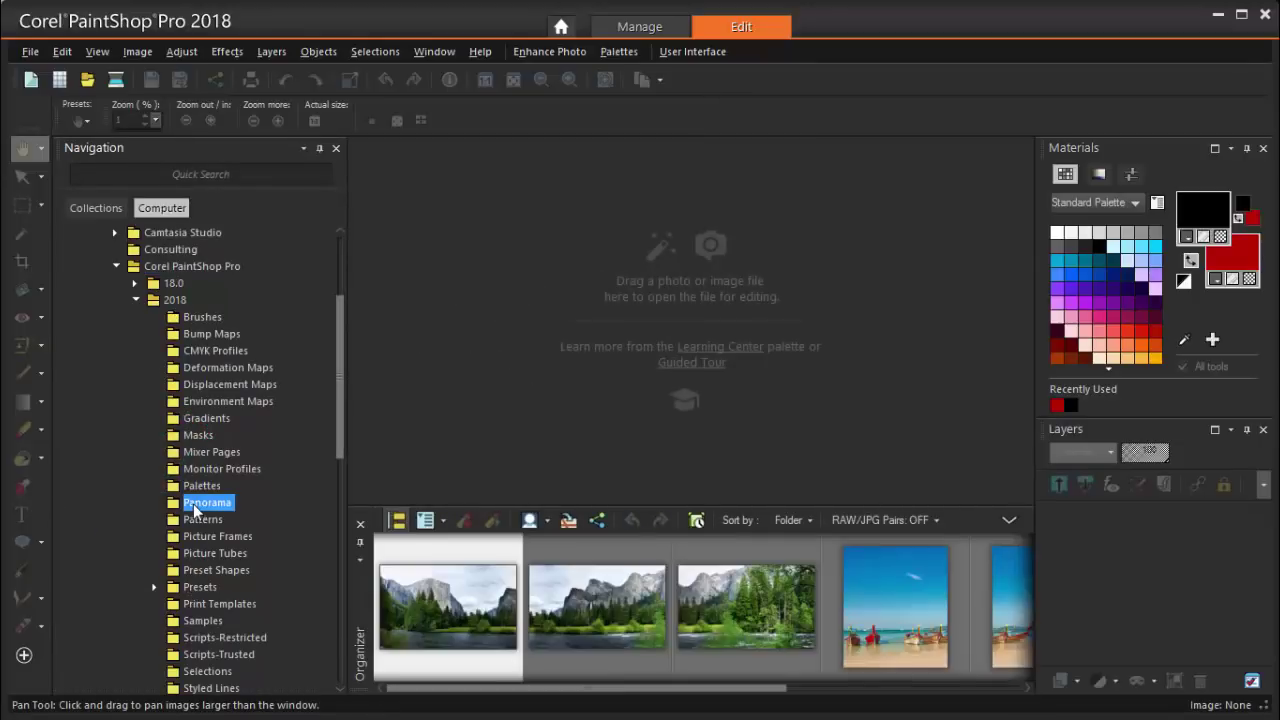
pyautogui.moveTo(523, 690); pyautogui.dragTo(760, 692)
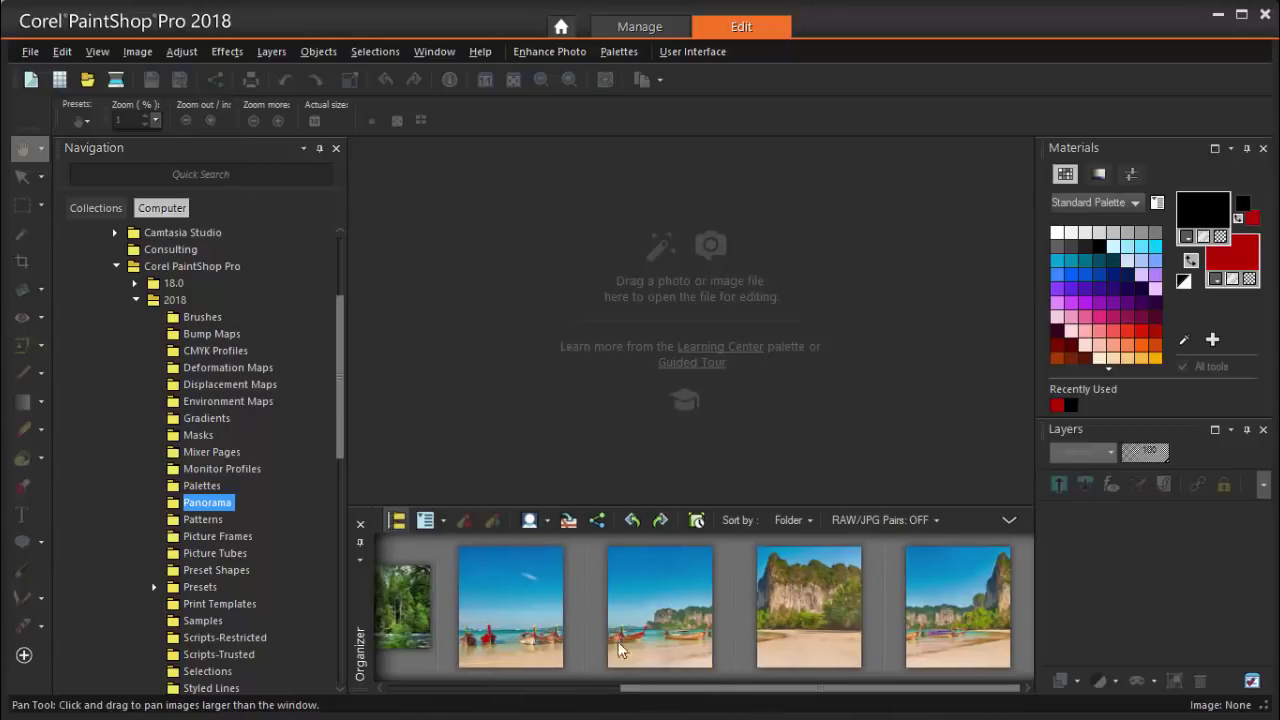
# Step: Select the four beach photo thumbnails and drag them into the workspace to open them
pyautogui.click(521, 609)
pyautogui.keyDown('ctrl'); pyautogui.click(654, 619); pyautogui.keyUp('ctrl')
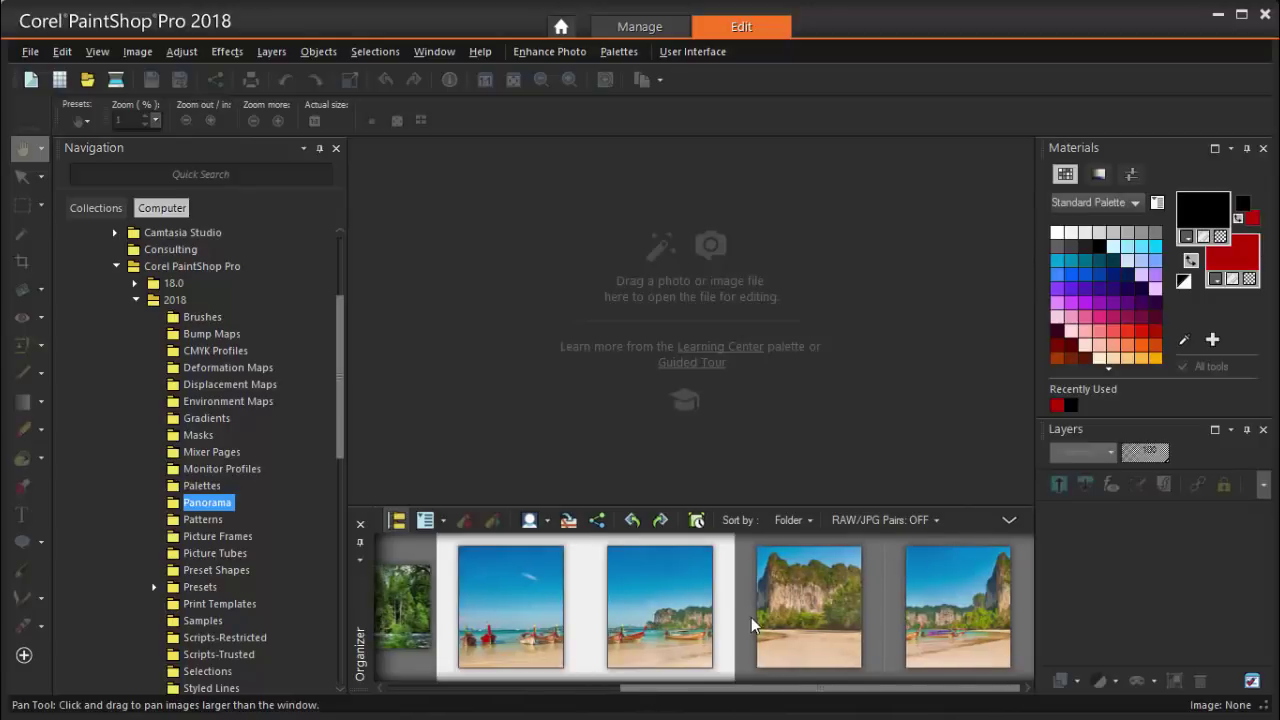
pyautogui.keyDown('ctrl'); pyautogui.click(750, 624); pyautogui.keyUp('ctrl')
pyautogui.keyDown('ctrl'); pyautogui.click(919, 624); pyautogui.keyUp('ctrl')
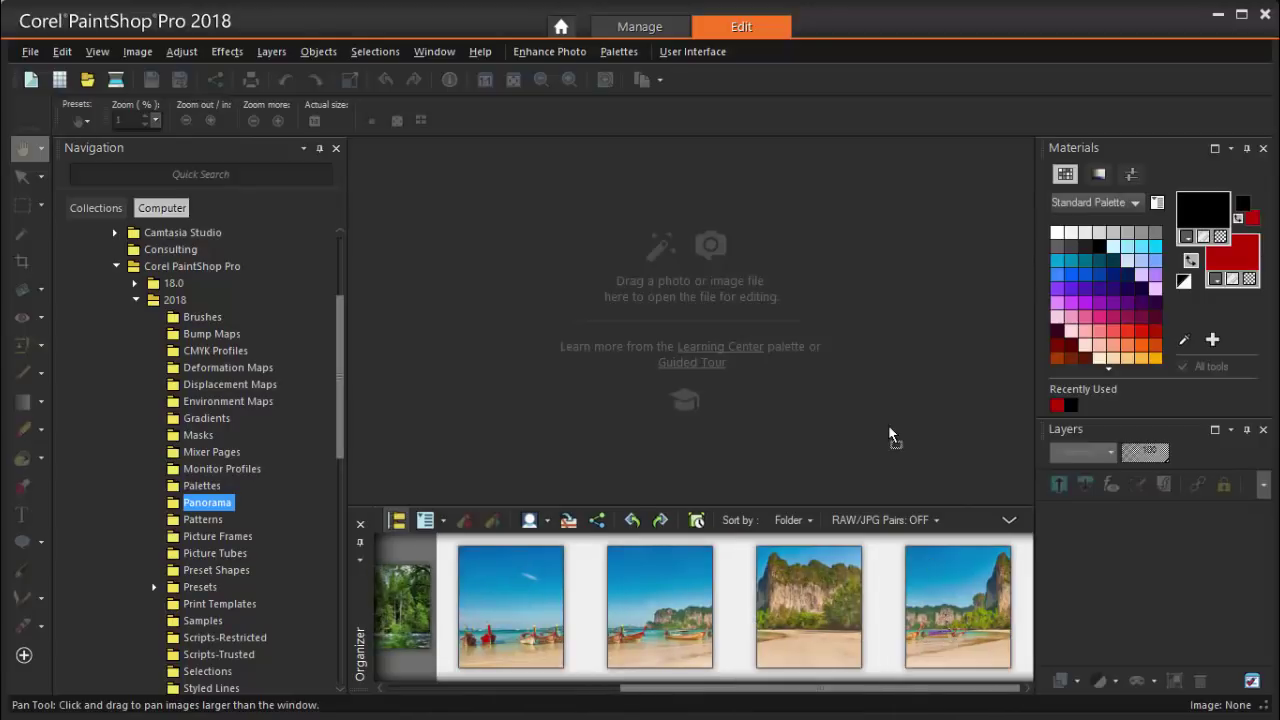
pyautogui.moveTo(876, 369); pyautogui.dragTo(876, 369)
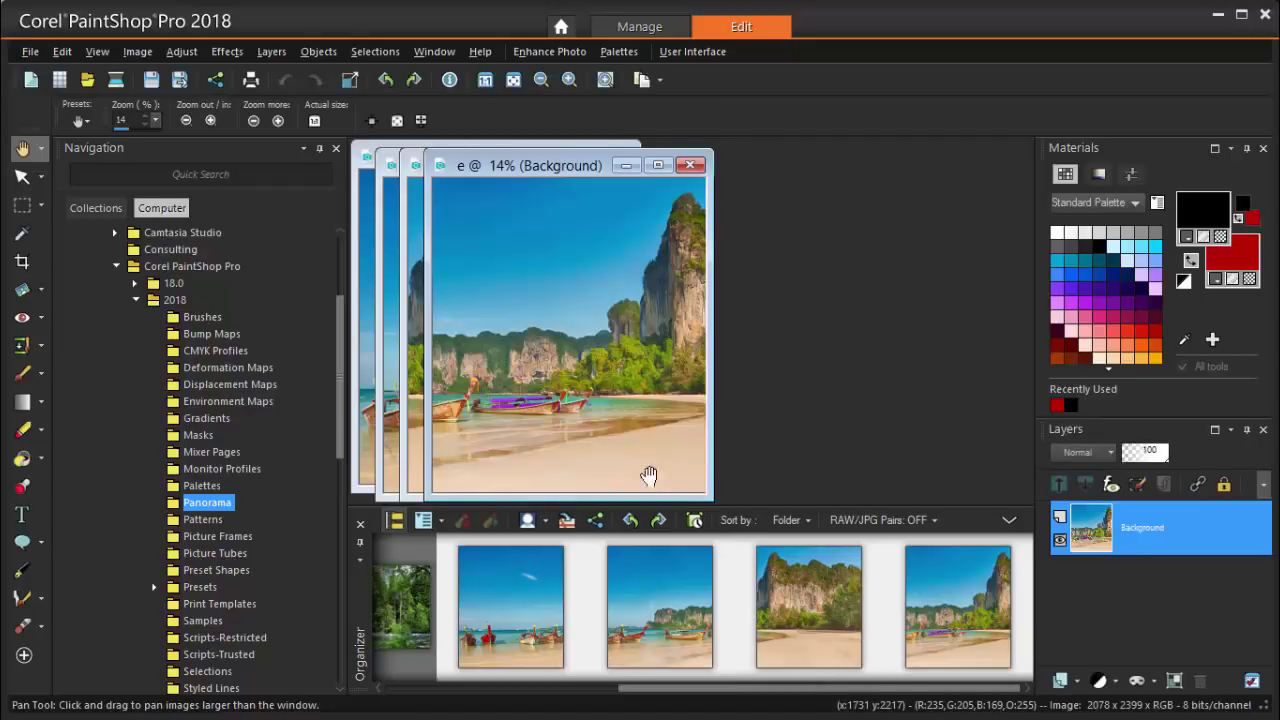
# Step: Set the Organizer and Navigation palettes to auto-hide and tile the photo windows
pyautogui.click(359, 543)
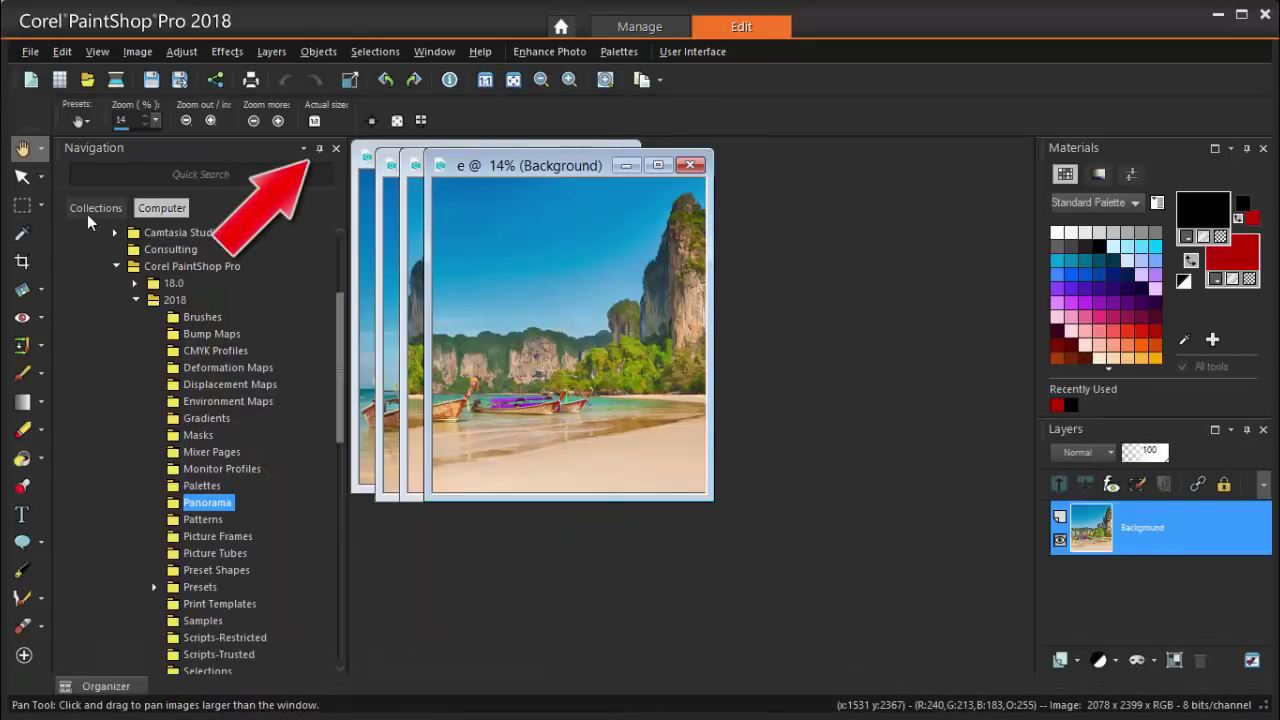
pyautogui.click(321, 147)
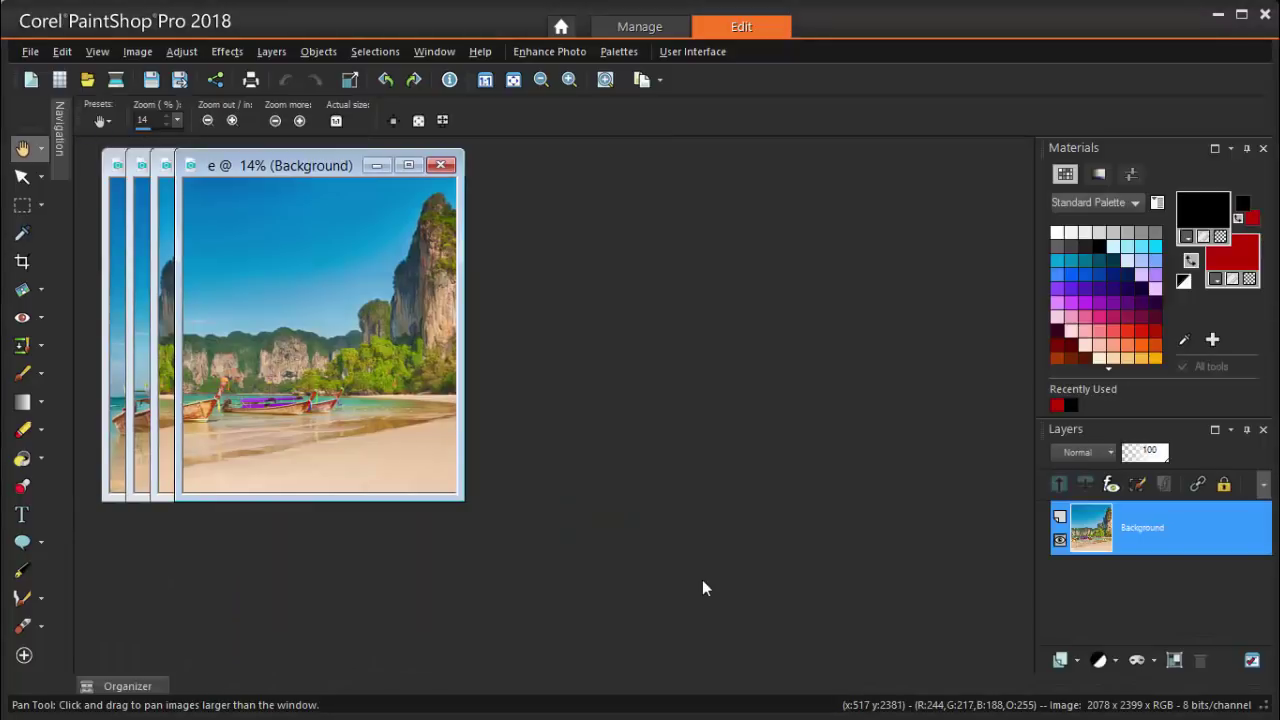
pyautogui.click(432, 56)
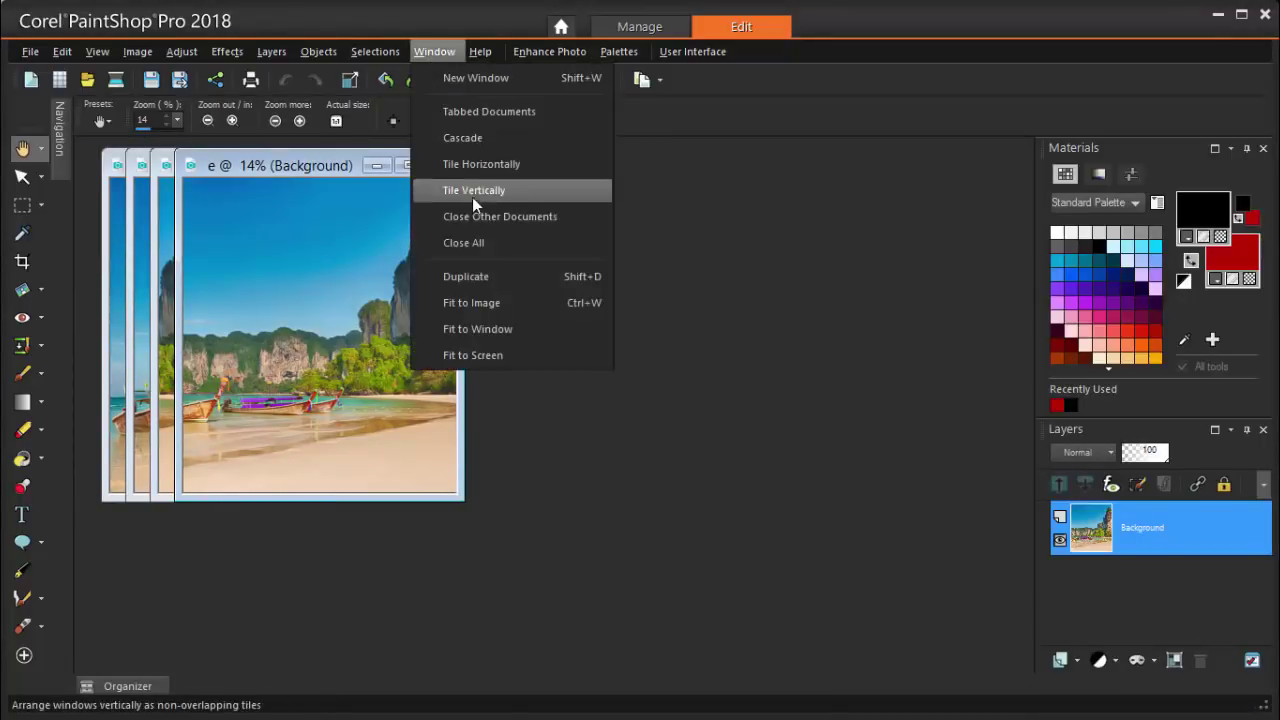
pyautogui.click(613, 416)
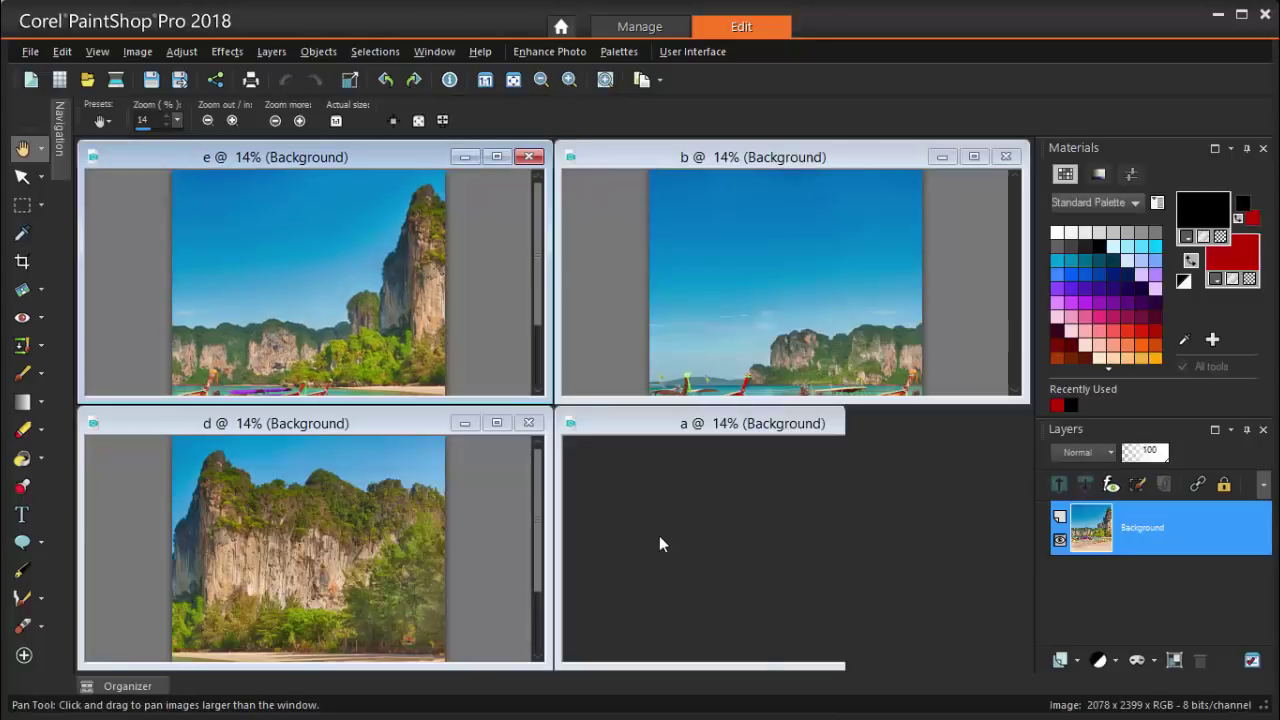
# Step: Zoom each beach photo window down to 10%
pyautogui.scroll(-1, 277, 215)
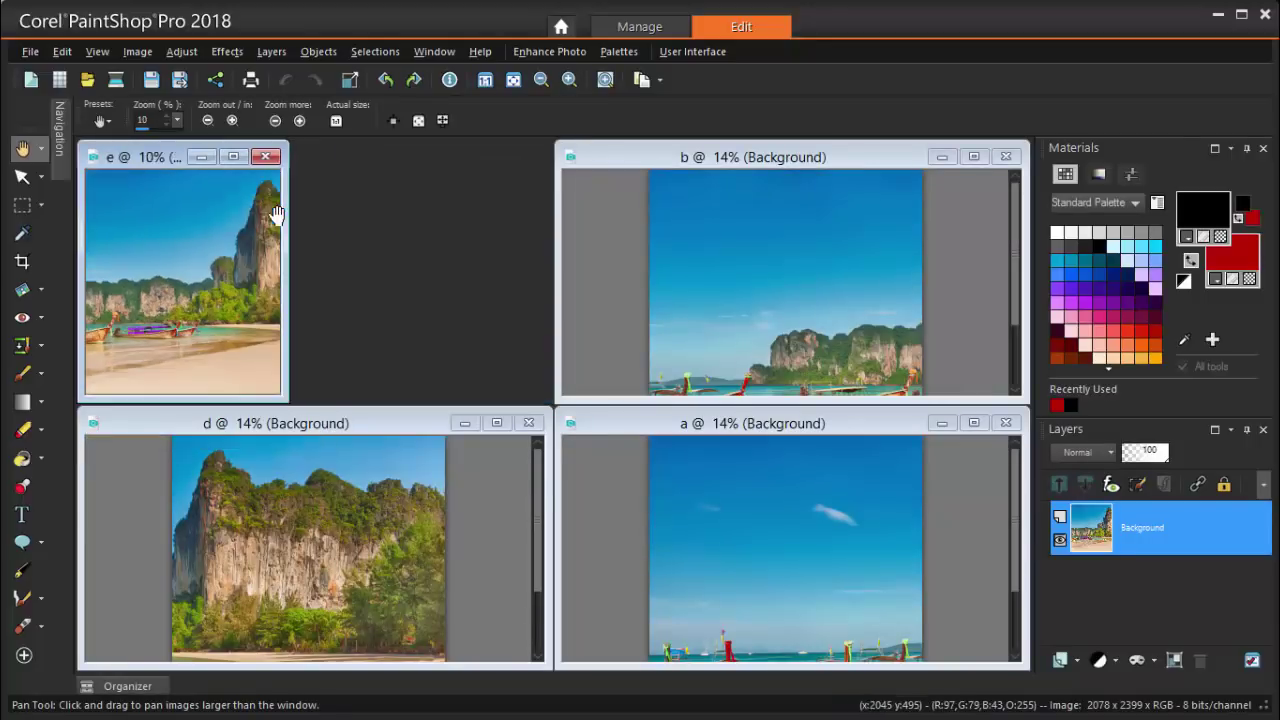
pyautogui.click(654, 204)
pyautogui.scroll(-1, 654, 204)
pyautogui.click(741, 528)
pyautogui.scroll(-1, 741, 528)
pyautogui.click(297, 509)
pyautogui.scroll(-1, 297, 509)
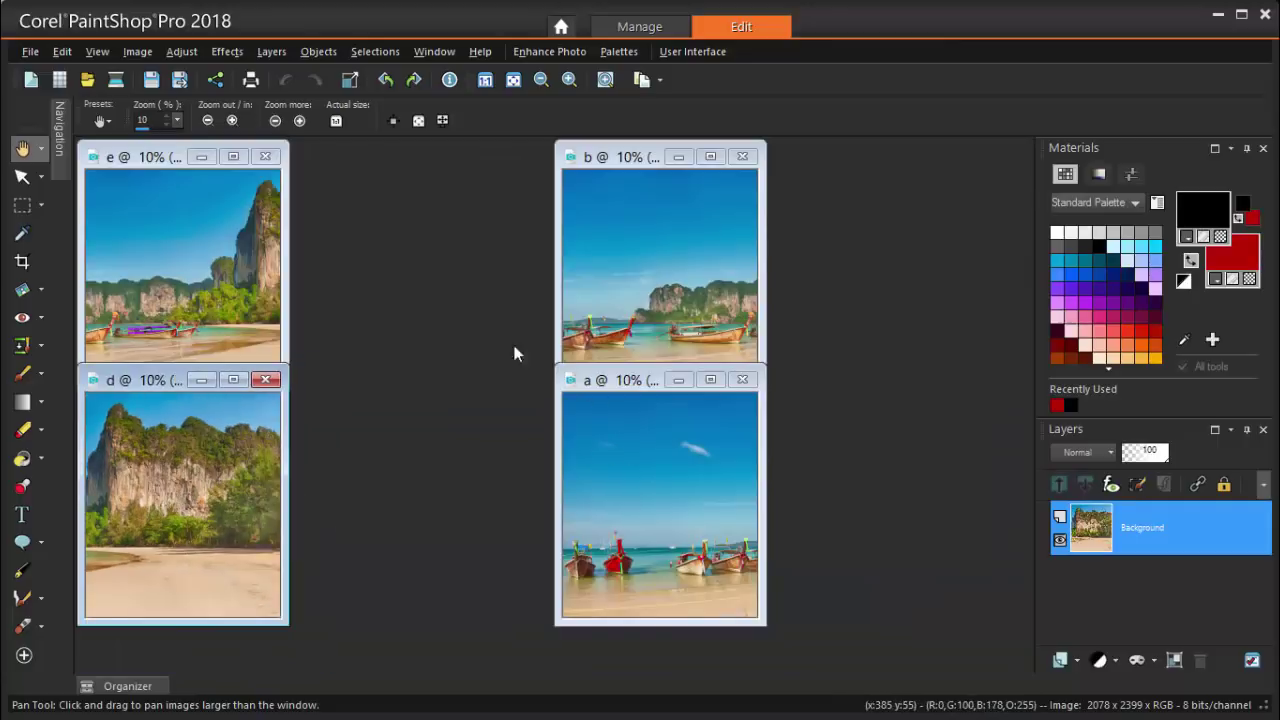
# Step: Arrange the photo windows in one row ordered a, b, e, d
pyautogui.moveTo(118, 379); pyautogui.dragTo(826, 155)
pyautogui.click(645, 162)
pyautogui.moveTo(632, 157); pyautogui.dragTo(407, 154)
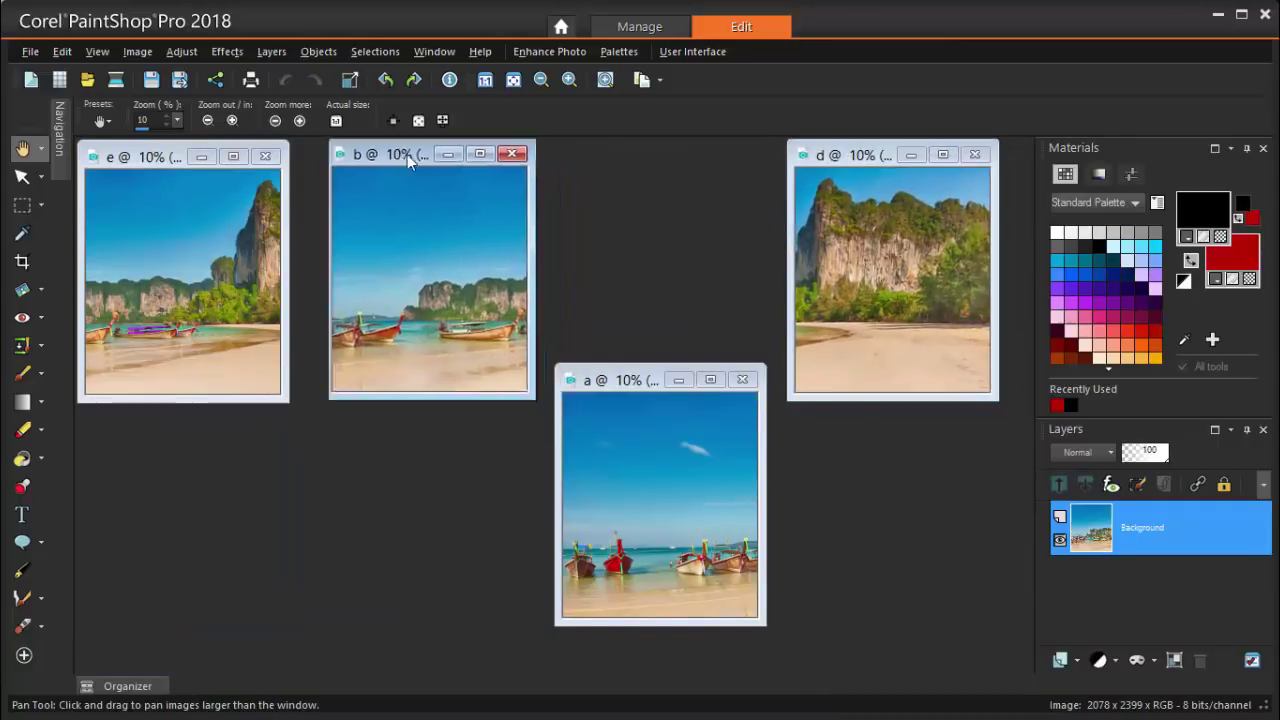
pyautogui.moveTo(150, 159); pyautogui.dragTo(628, 160)
pyautogui.click(598, 392)
pyautogui.moveTo(598, 392); pyautogui.dragTo(187, 156)
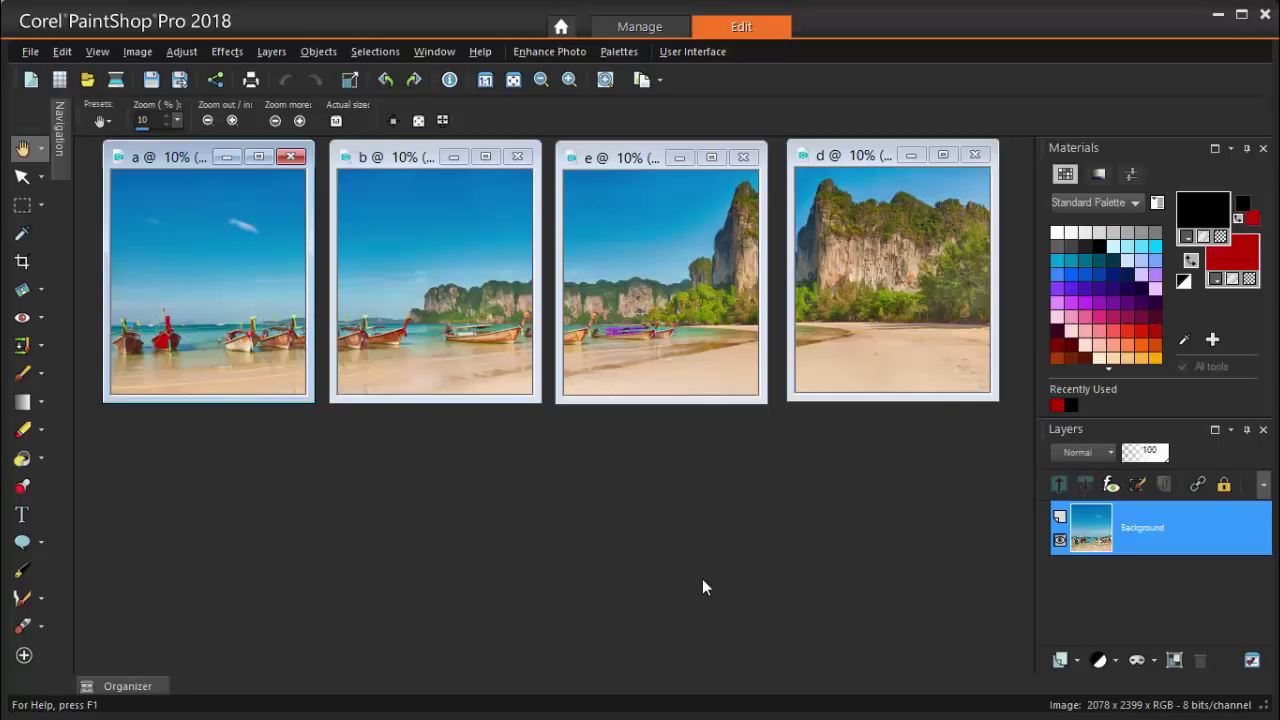
# Step: Start a new image sized 40 × 10 inches at 300 ppi
pyautogui.click(30, 52)
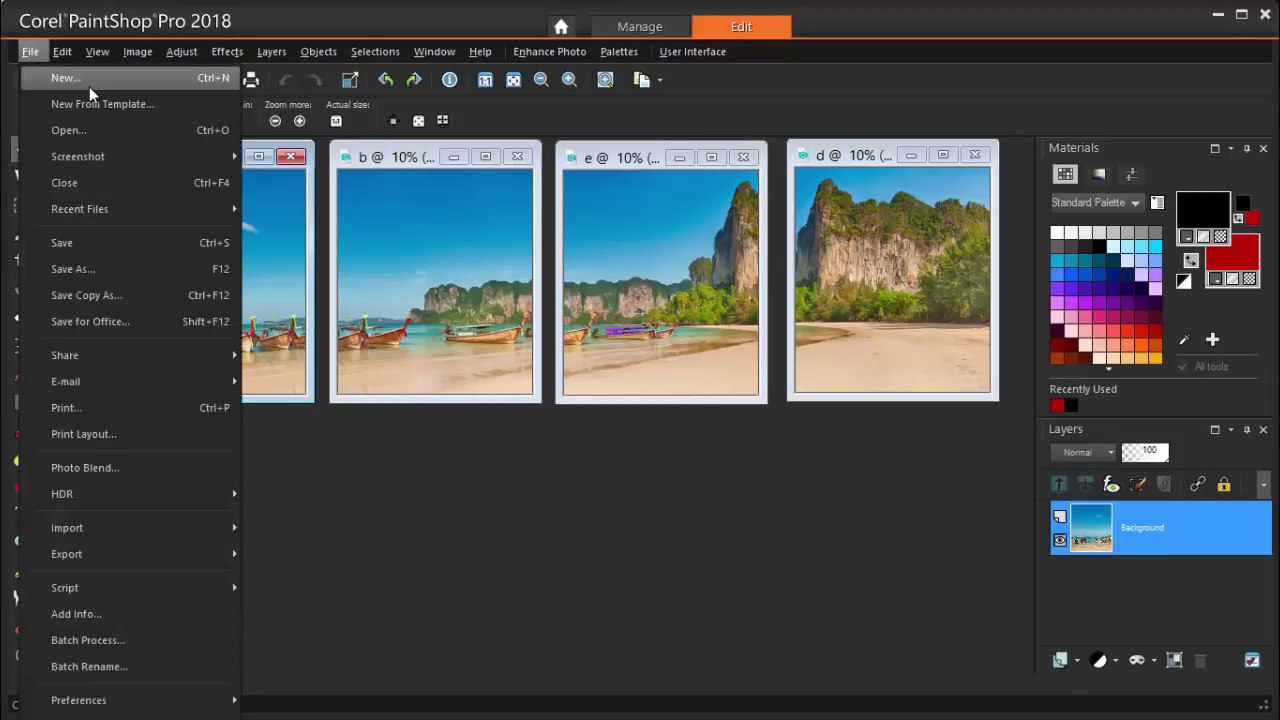
pyautogui.press('Escape')
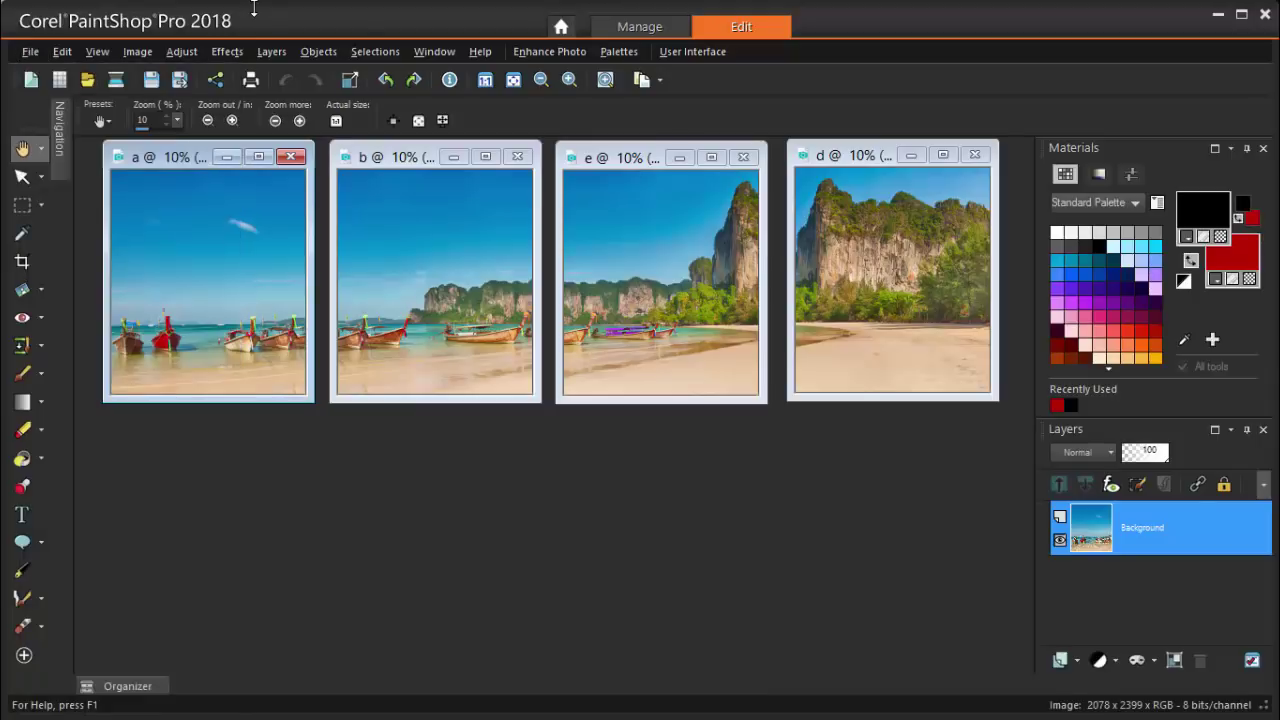
pyautogui.click(31, 80)
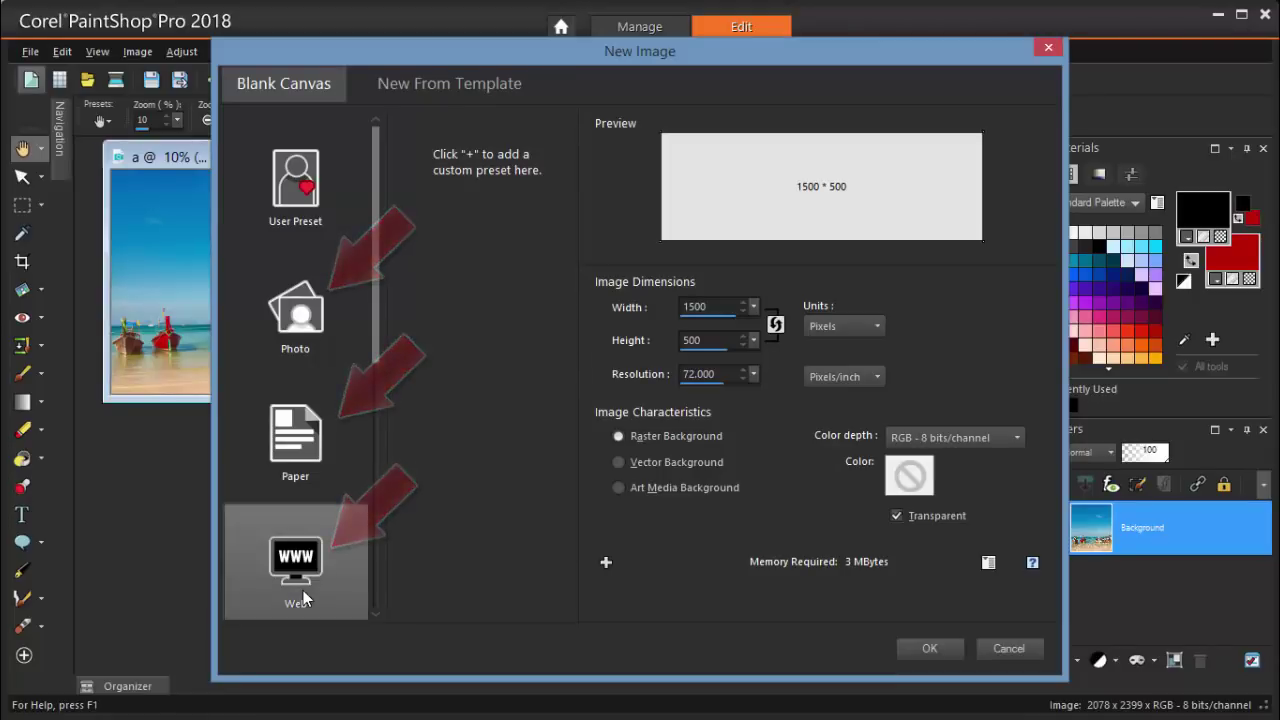
pyautogui.click(303, 590)
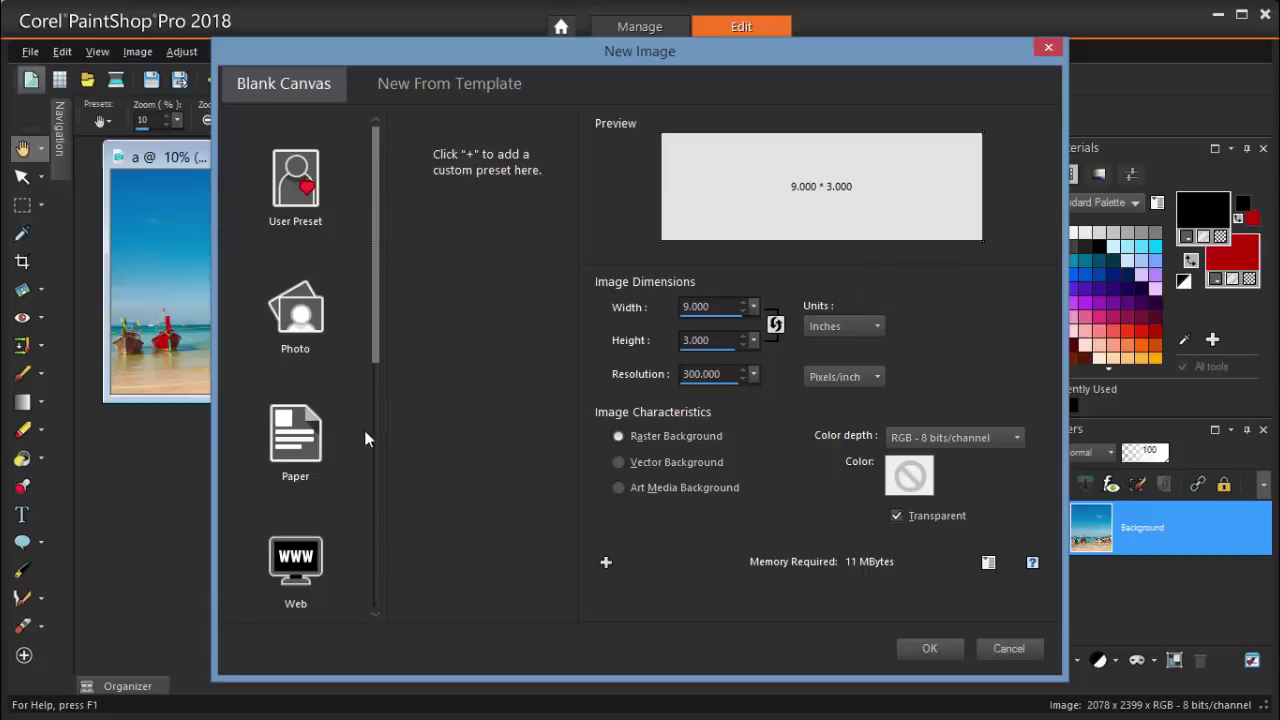
pyautogui.moveTo(712, 307); pyautogui.dragTo(652, 308)
pyautogui.write('40')
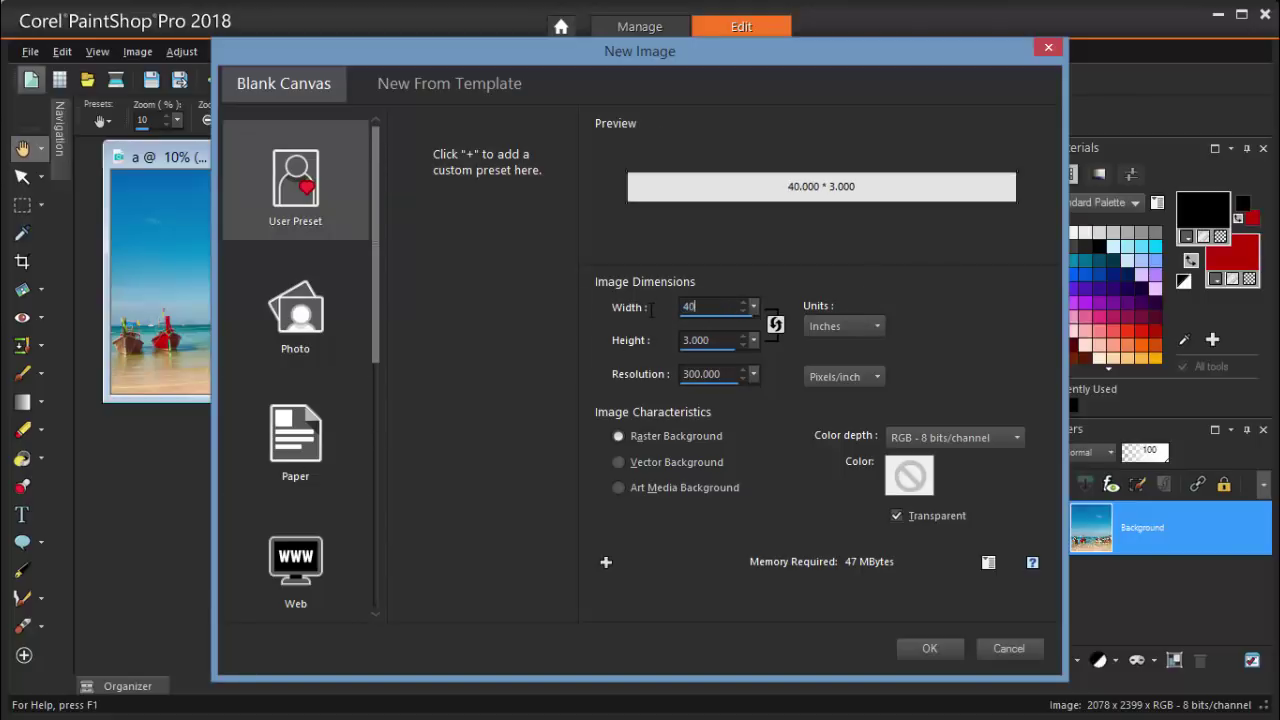
pyautogui.press('Tab')
pyautogui.write('10')
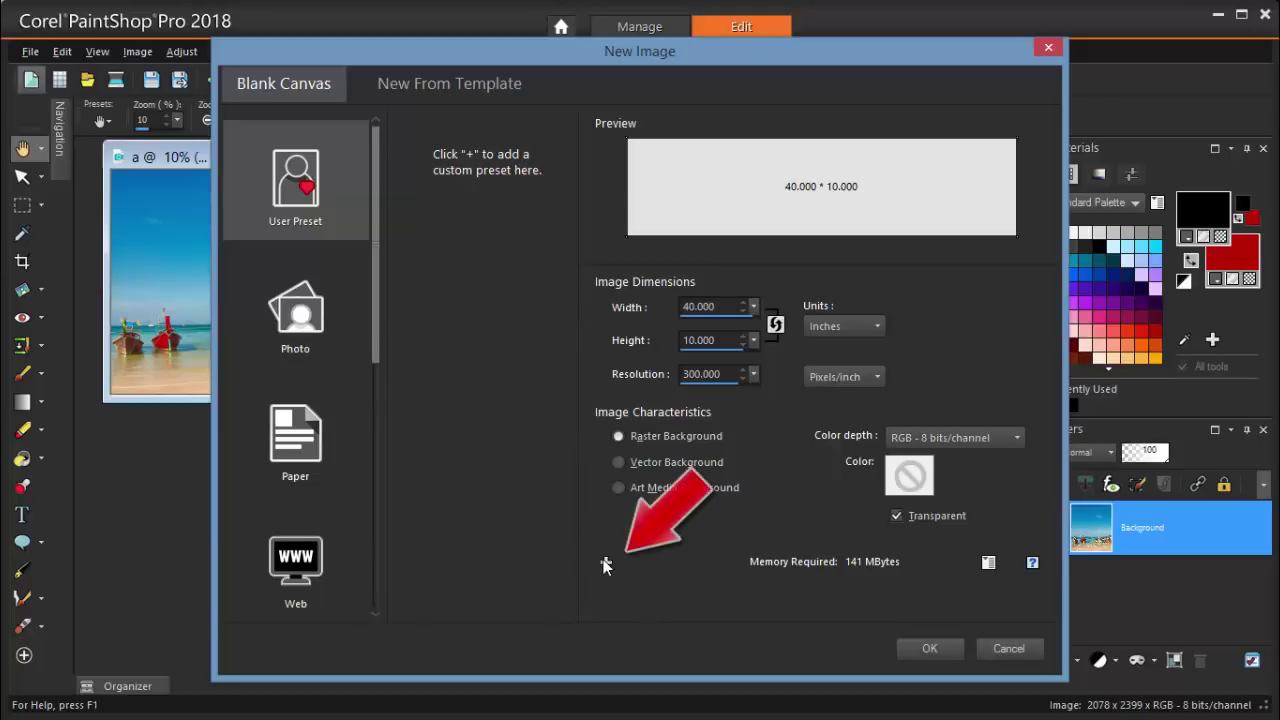
# Step: Save the size as preset Panorama_Large, create the canvas, and place it below the photos
pyautogui.click(606, 563)
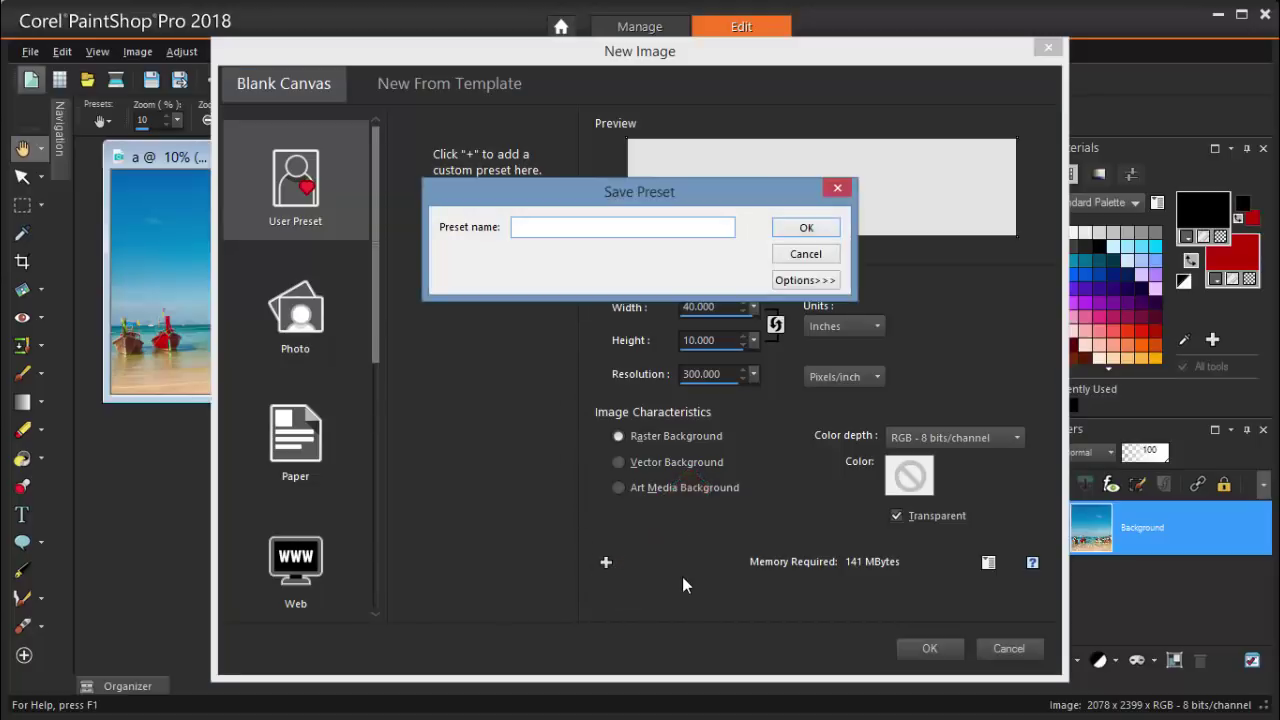
pyautogui.write('Panorama_Large')
pyautogui.click(806, 228)
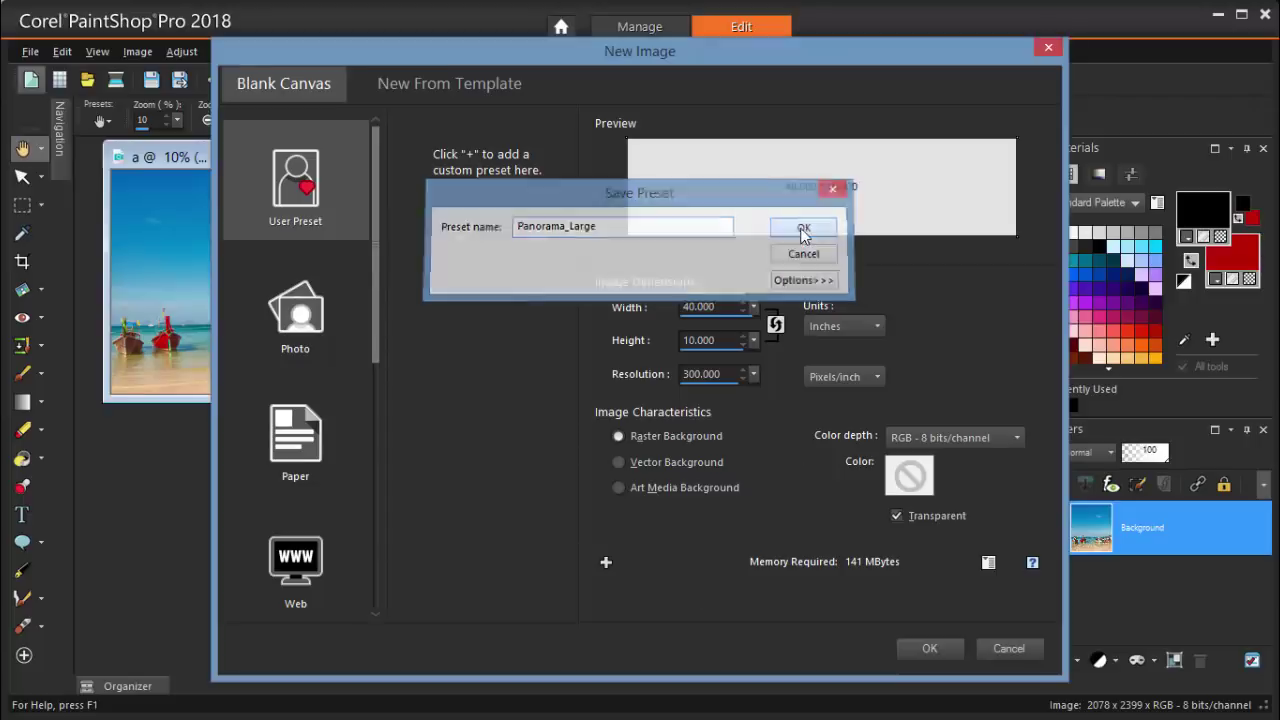
pyautogui.click(945, 649)
pyautogui.moveTo(824, 279); pyautogui.dragTo(819, 418)
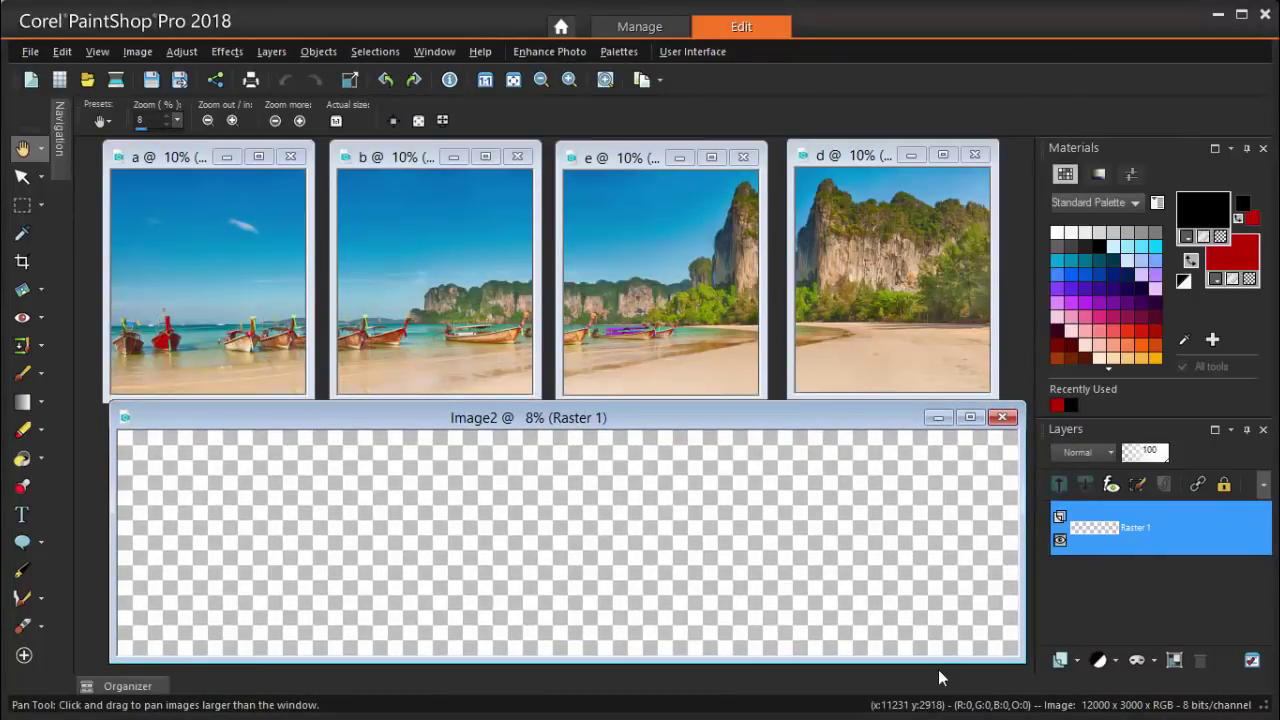
# Step: Copy photos a and b onto Image2 and place them at the canvas's left side
pyautogui.click(170, 162)
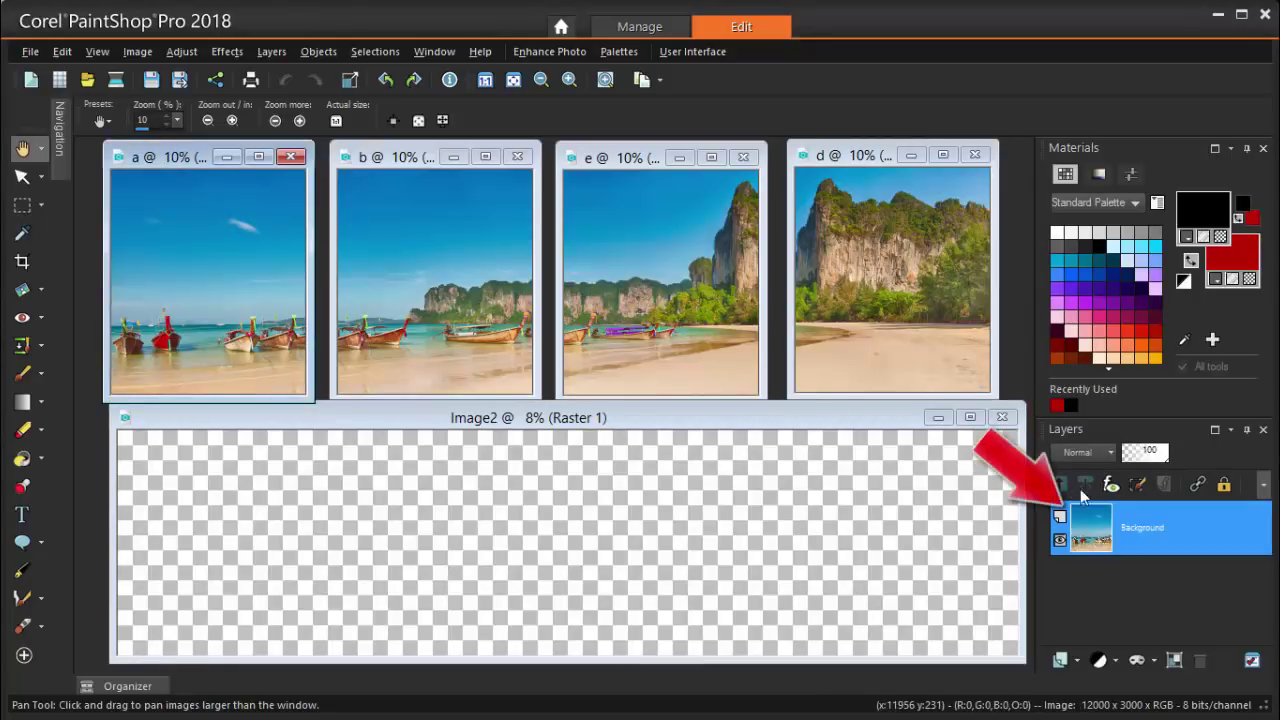
pyautogui.moveTo(1105, 522)
pyautogui.mouseDown()
pyautogui.moveTo(1117, 525)
pyautogui.moveTo(814, 531)
pyautogui.moveTo(939, 545)
pyautogui.mouseUp()
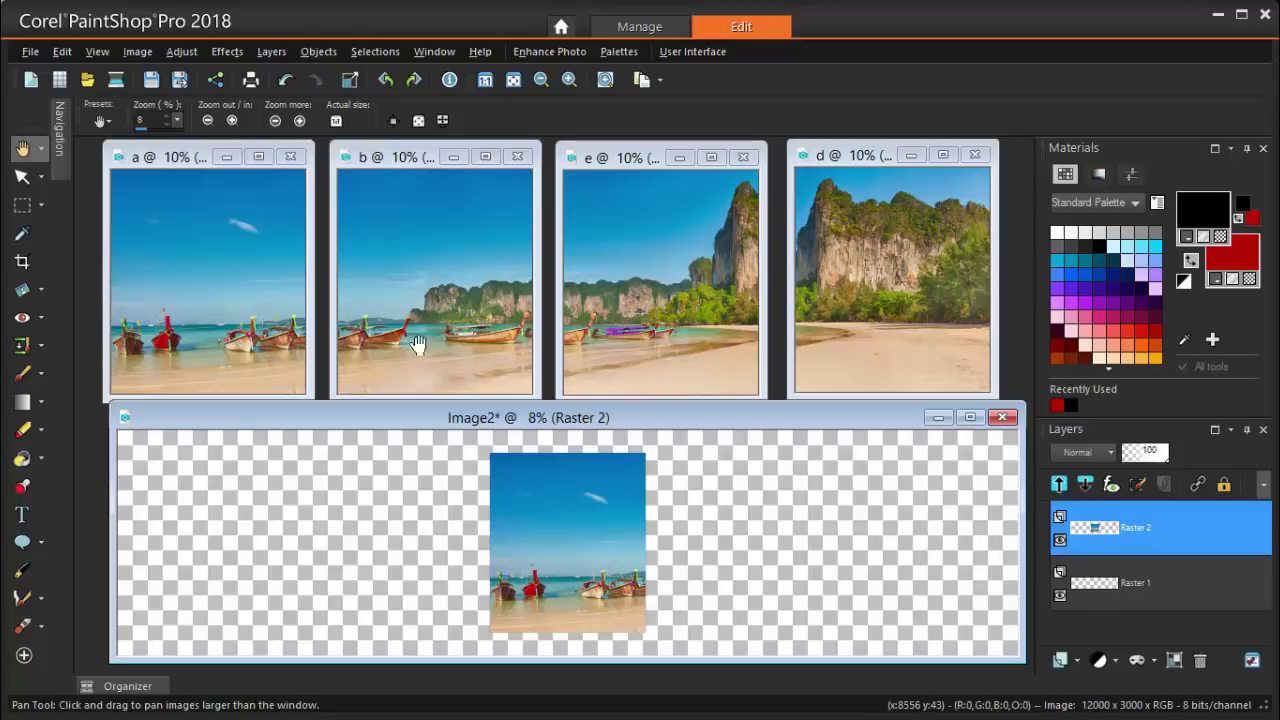
pyautogui.click(22, 177)
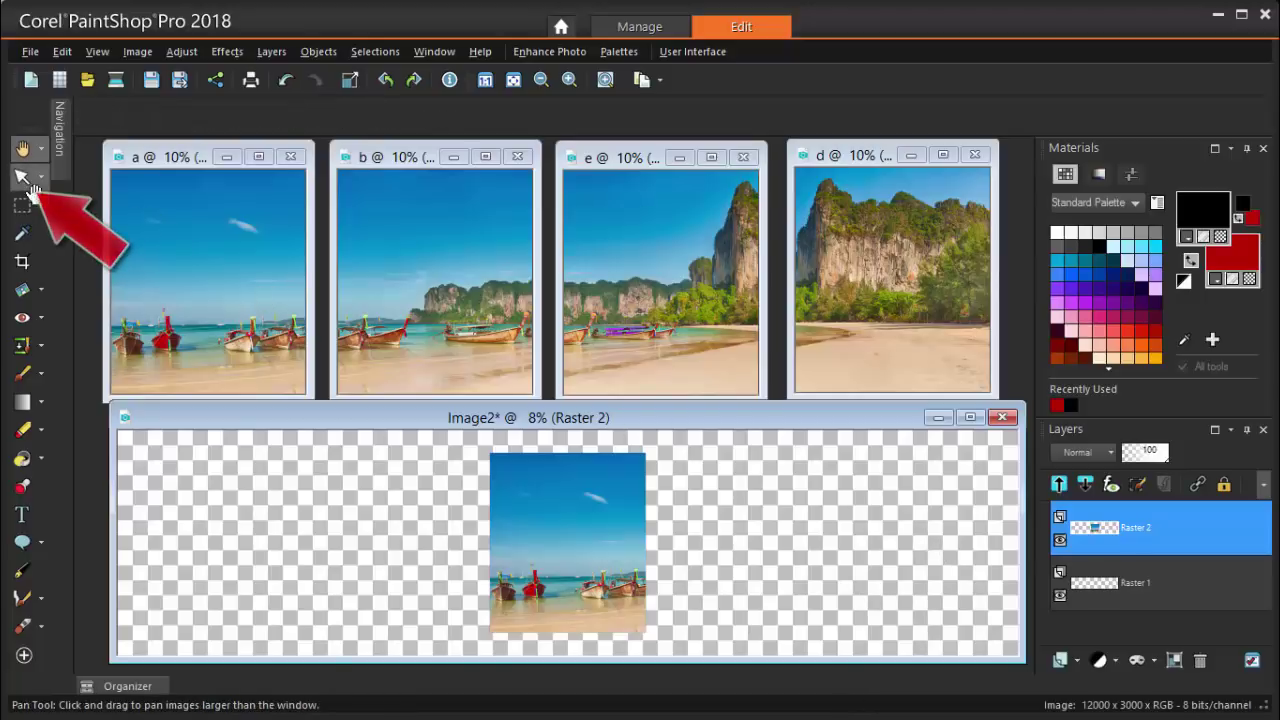
pyautogui.moveTo(501, 481); pyautogui.dragTo(228, 492)
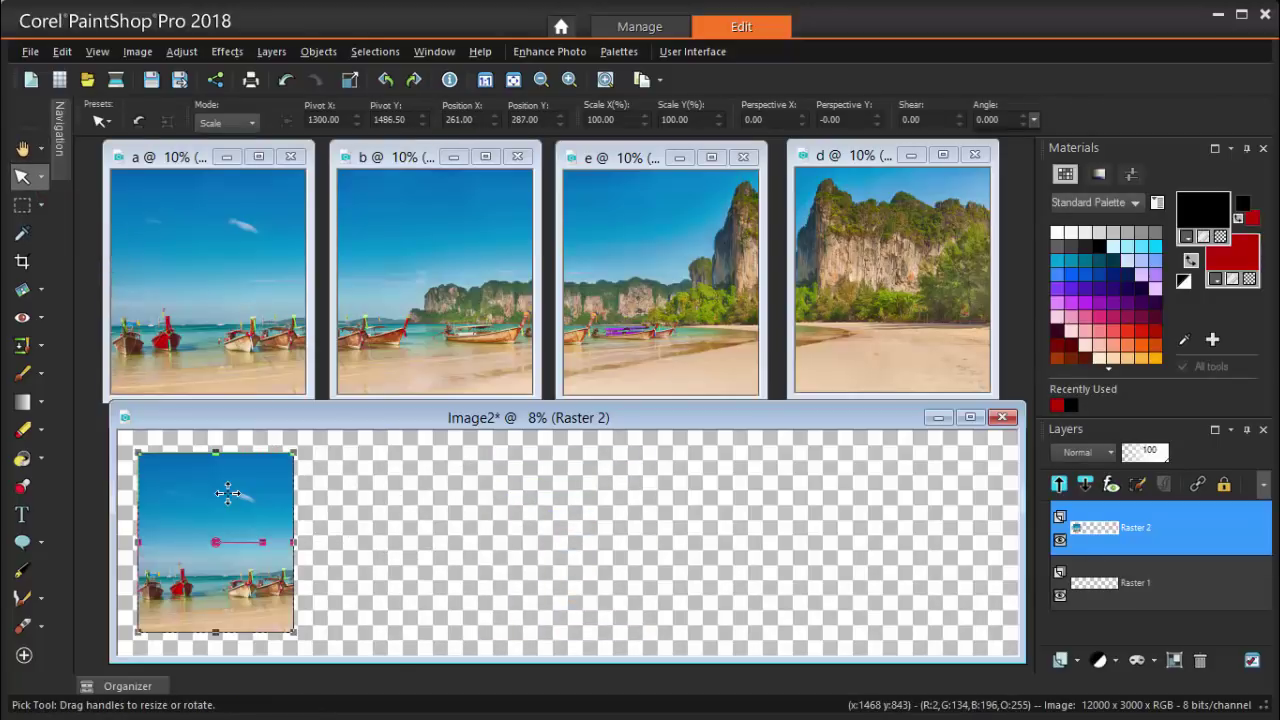
pyautogui.click(397, 157)
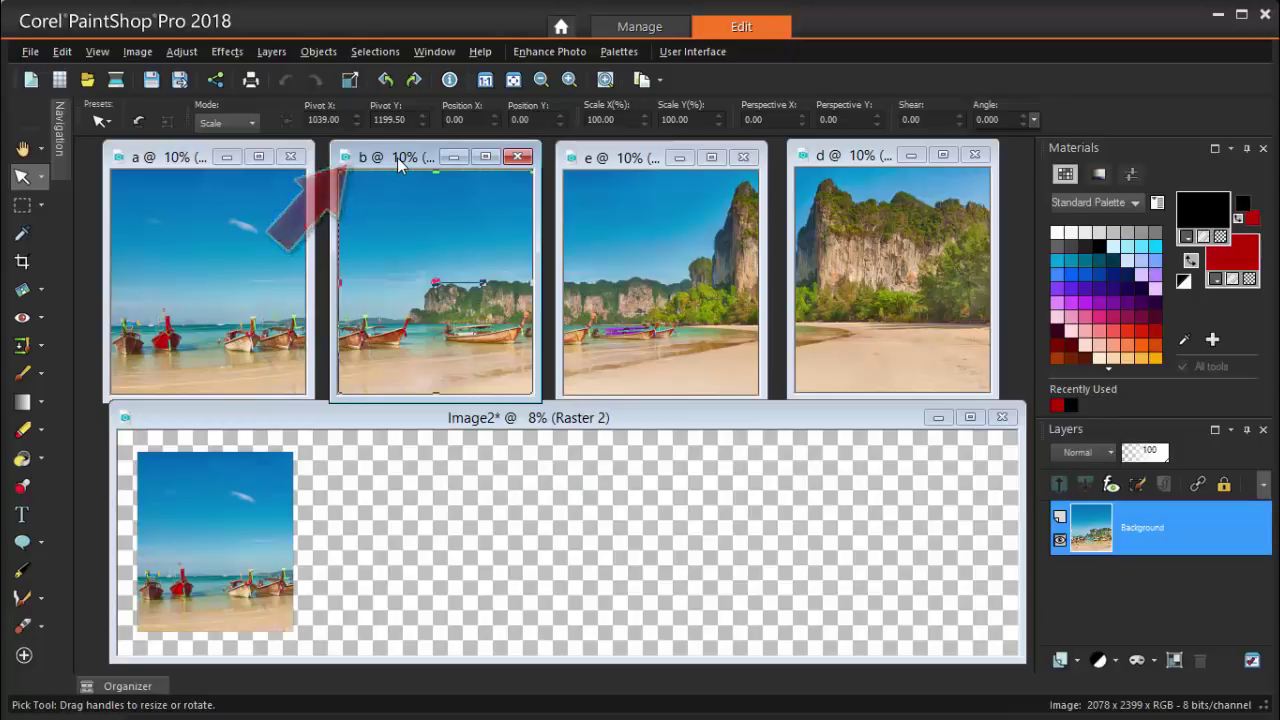
pyautogui.moveTo(1137, 526); pyautogui.dragTo(775, 532)
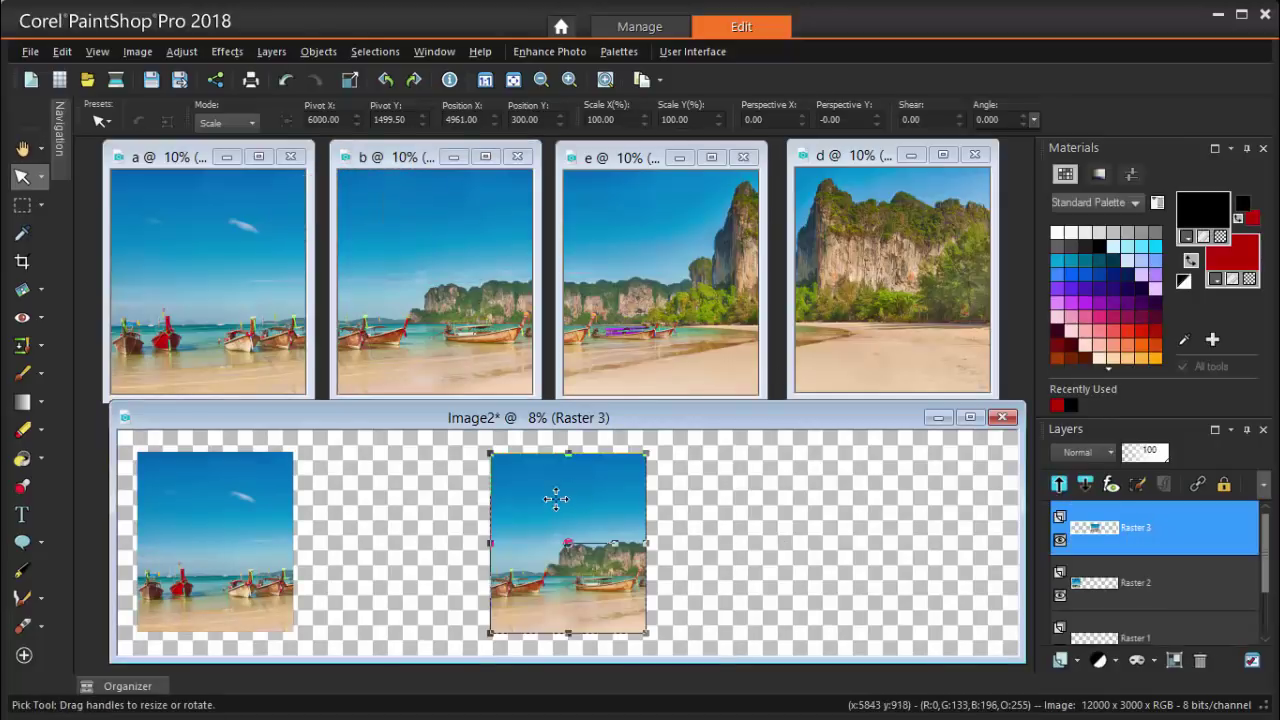
pyautogui.moveTo(531, 500); pyautogui.dragTo(386, 502)
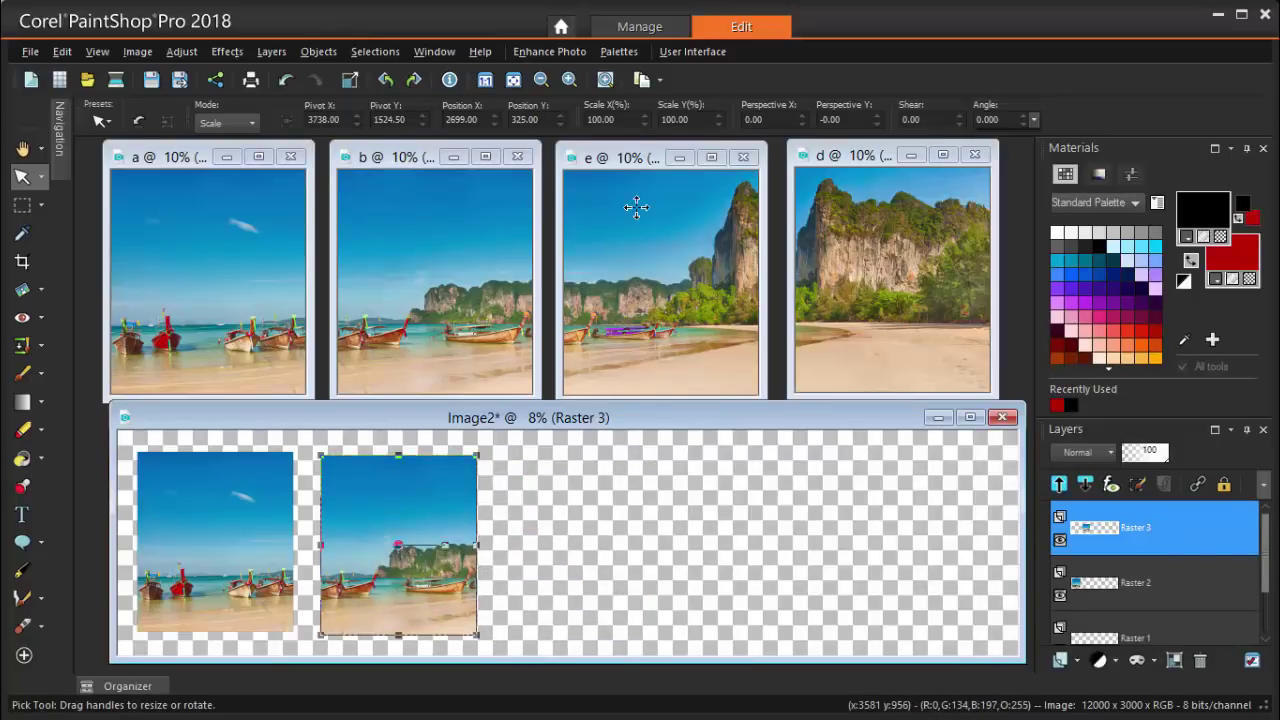
# Step: Copy photos e and d onto Image2 and enlarge the Layers list to show all layers
pyautogui.click(632, 158)
pyautogui.moveTo(1192, 519); pyautogui.dragTo(568, 540)
pyautogui.click(840, 158)
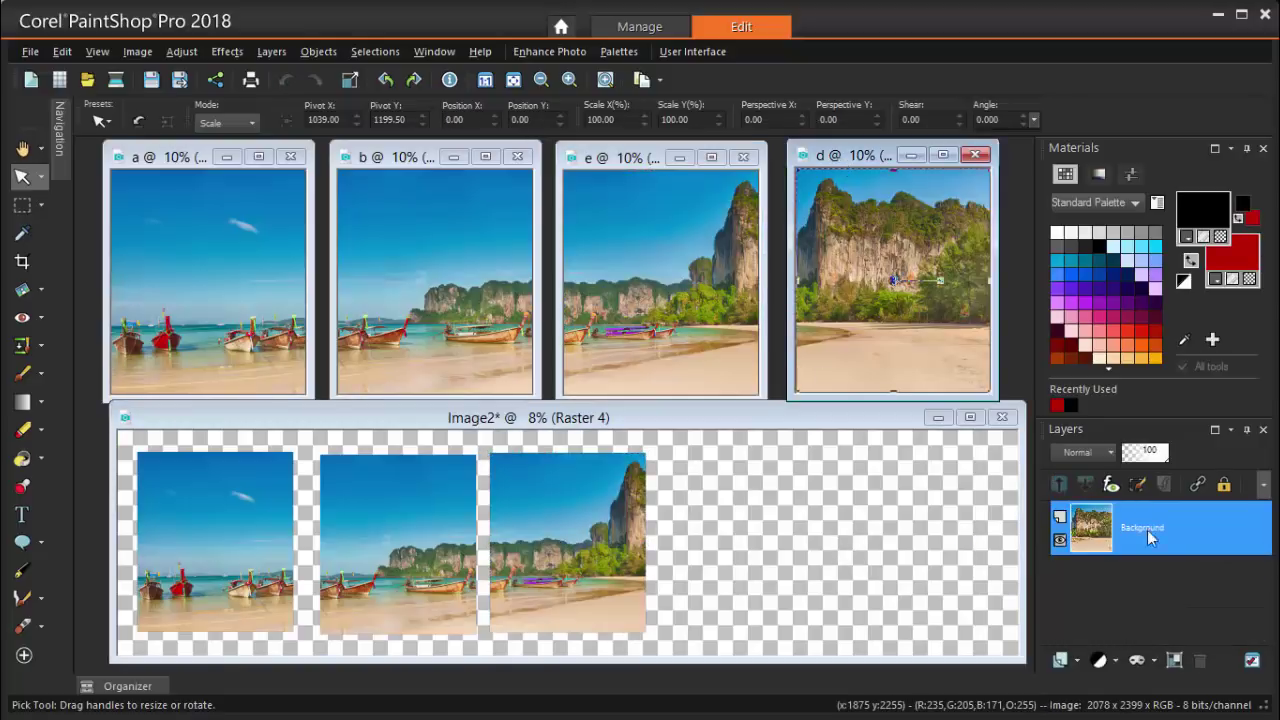
pyautogui.moveTo(1147, 527); pyautogui.dragTo(761, 513)
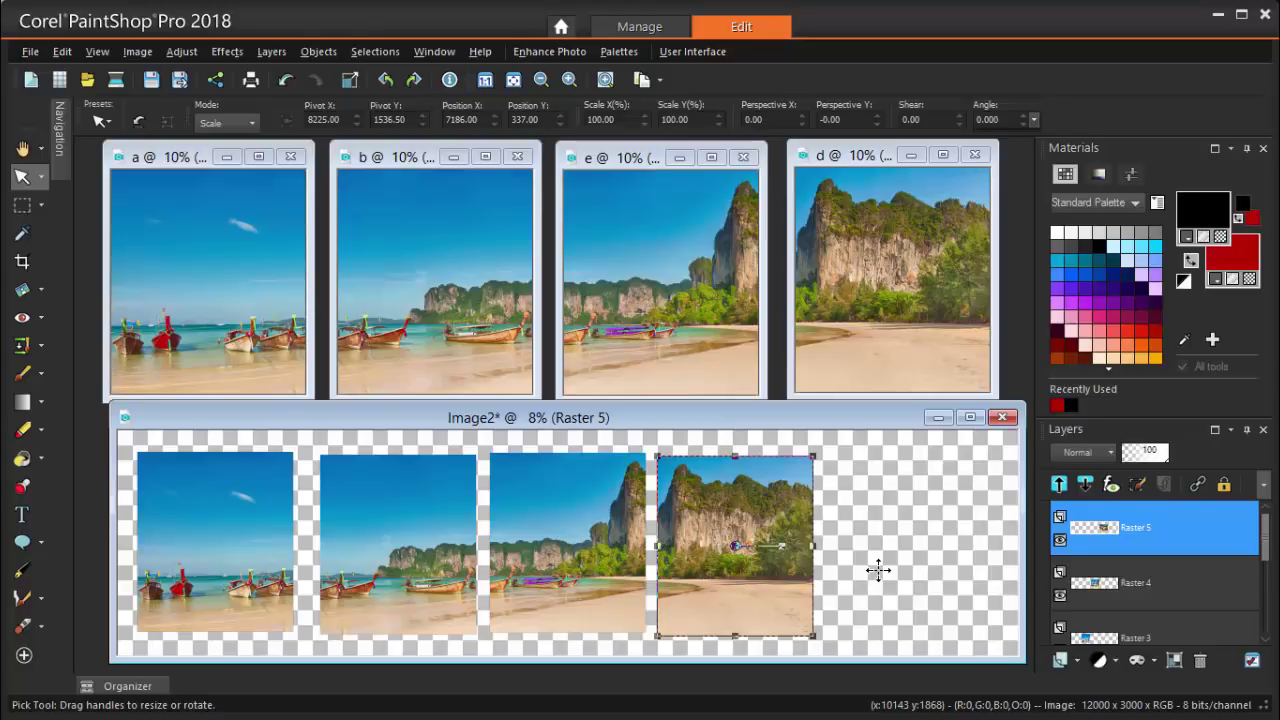
pyautogui.moveTo(1116, 410); pyautogui.dragTo(1112, 330)
pyautogui.scroll(-2, 1266, 563)
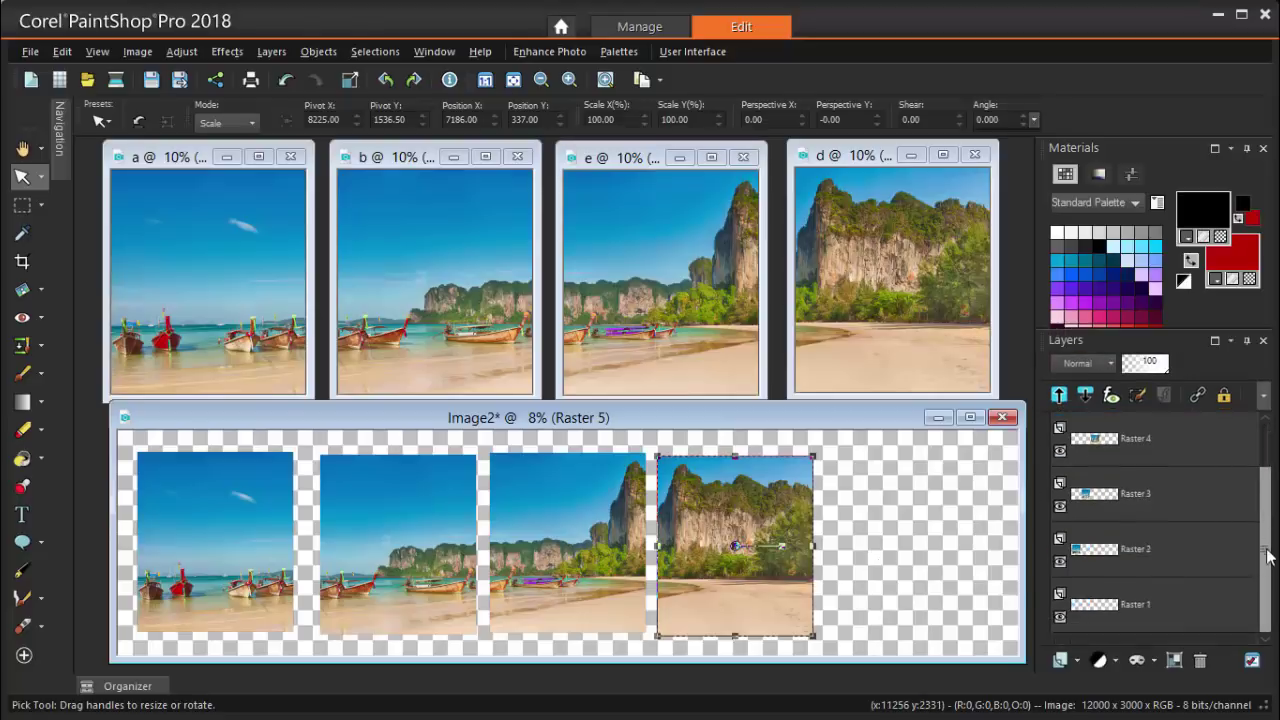
pyautogui.scroll(2, 1268, 558)
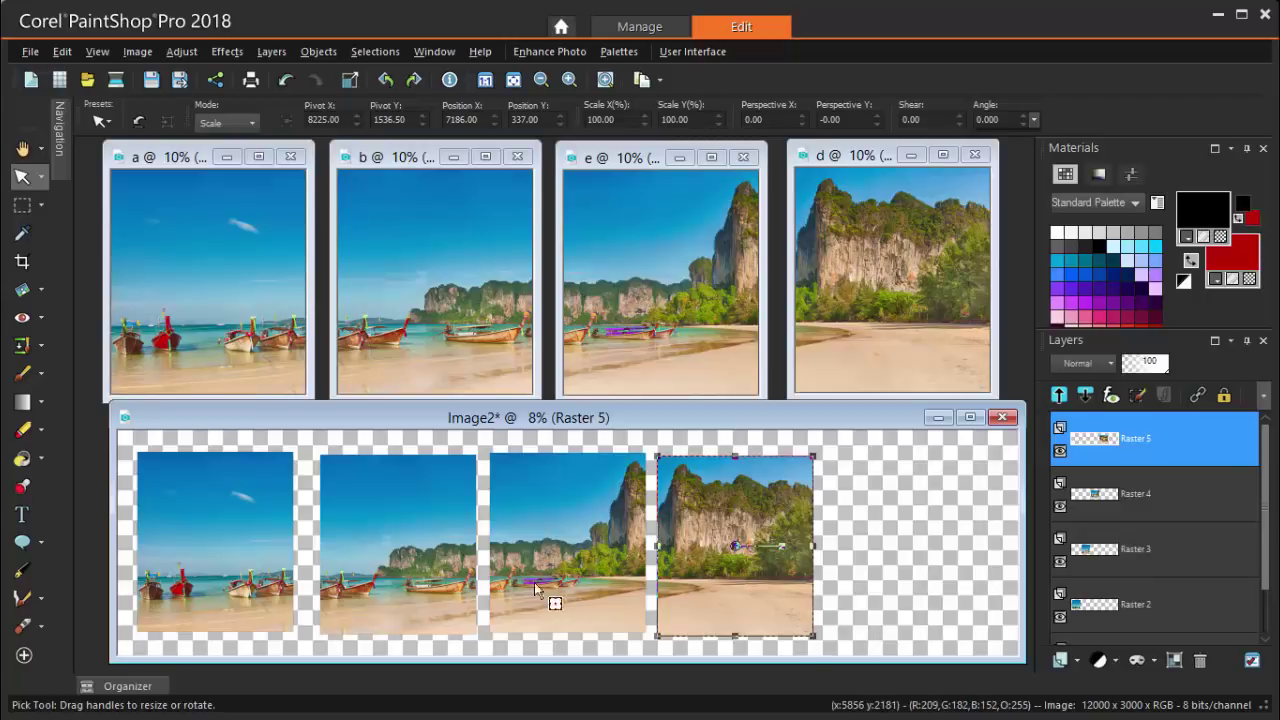
# Step: Set Raster 3 to 57 opacity, overlap it on the first photo aligning the boats, then restore 100
pyautogui.click(407, 515)
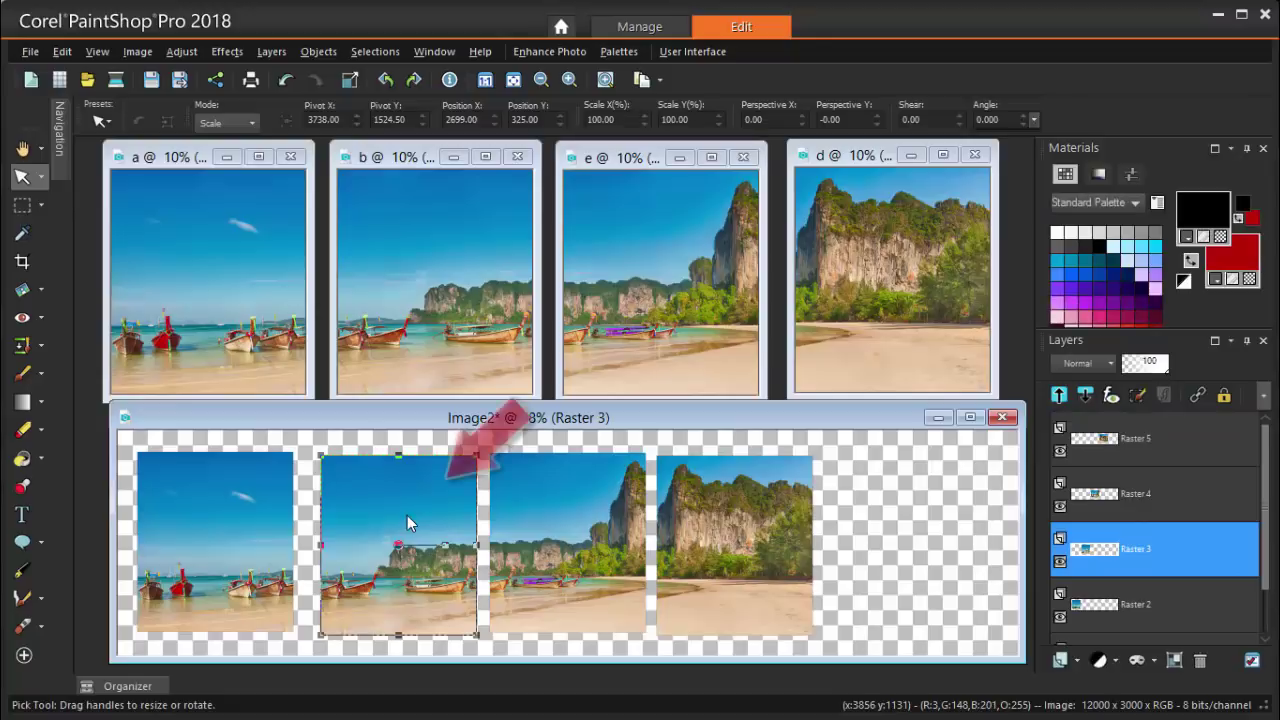
pyautogui.click(1147, 371)
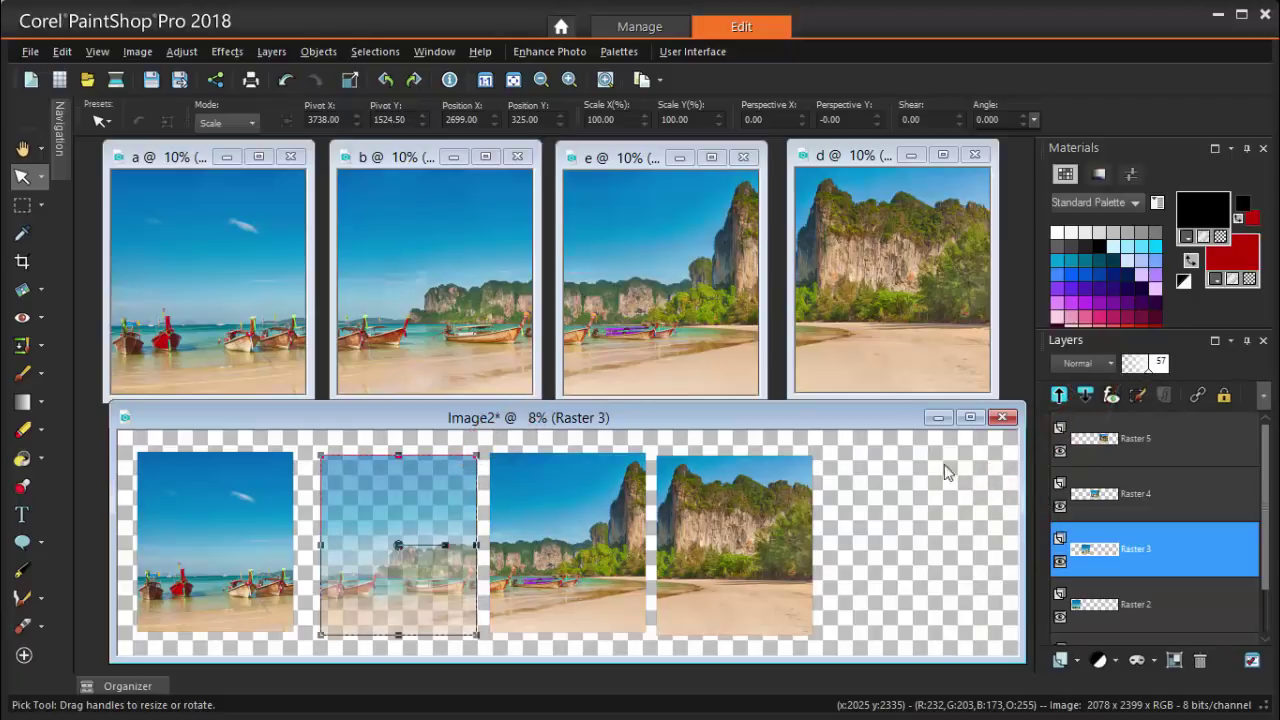
pyautogui.moveTo(398, 522); pyautogui.dragTo(250, 590)
pyautogui.scroll(5, 250, 590)
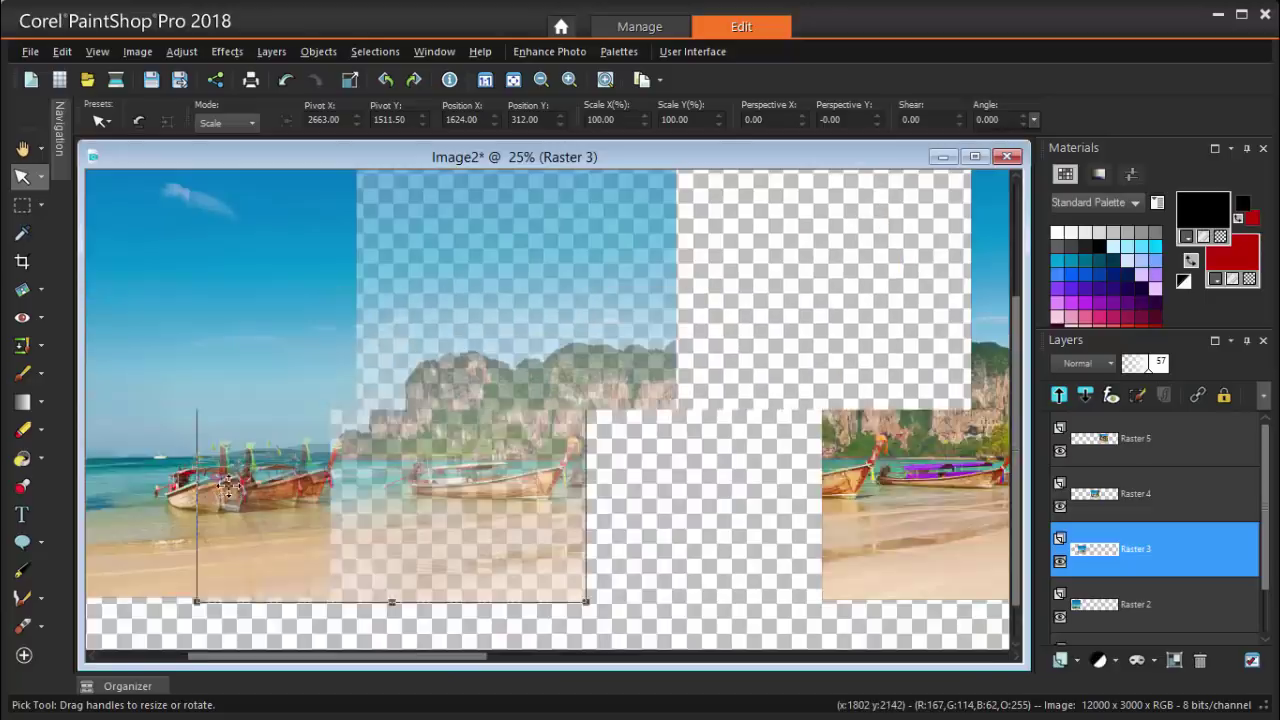
pyautogui.scroll(3, 228, 487)
pyautogui.scroll(3, 428, 427)
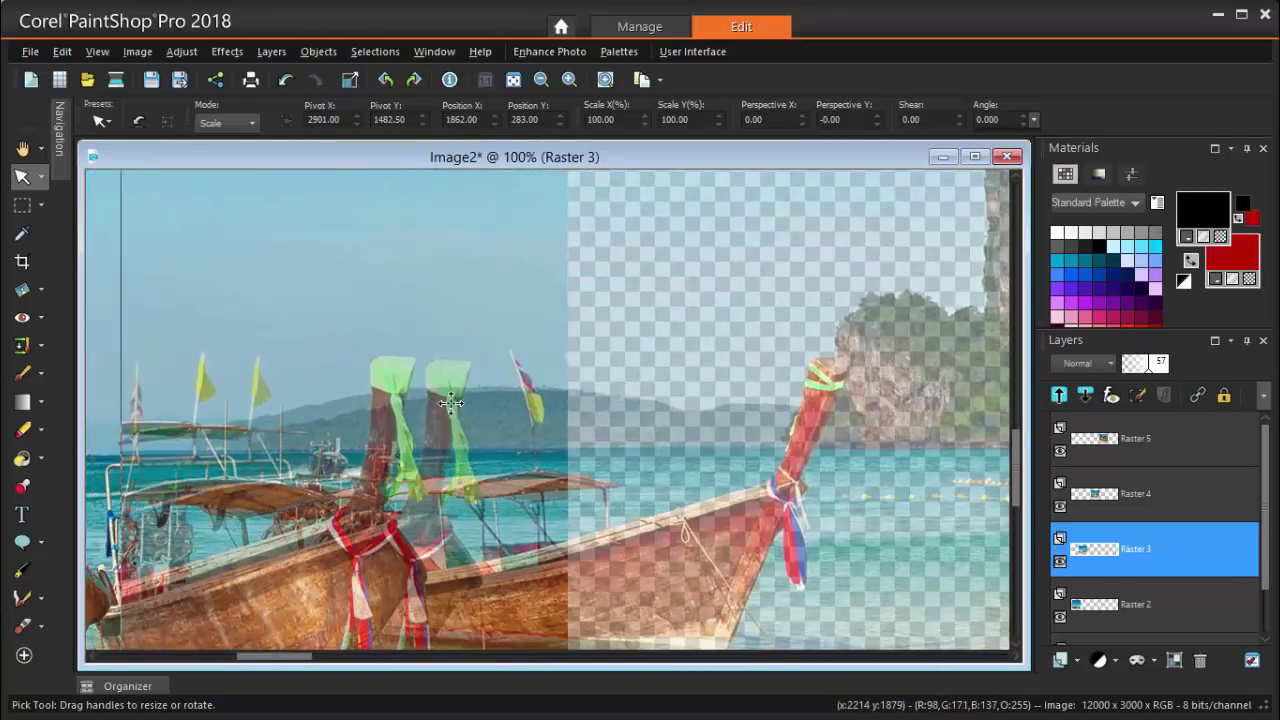
pyautogui.moveTo(451, 402); pyautogui.dragTo(501, 408)
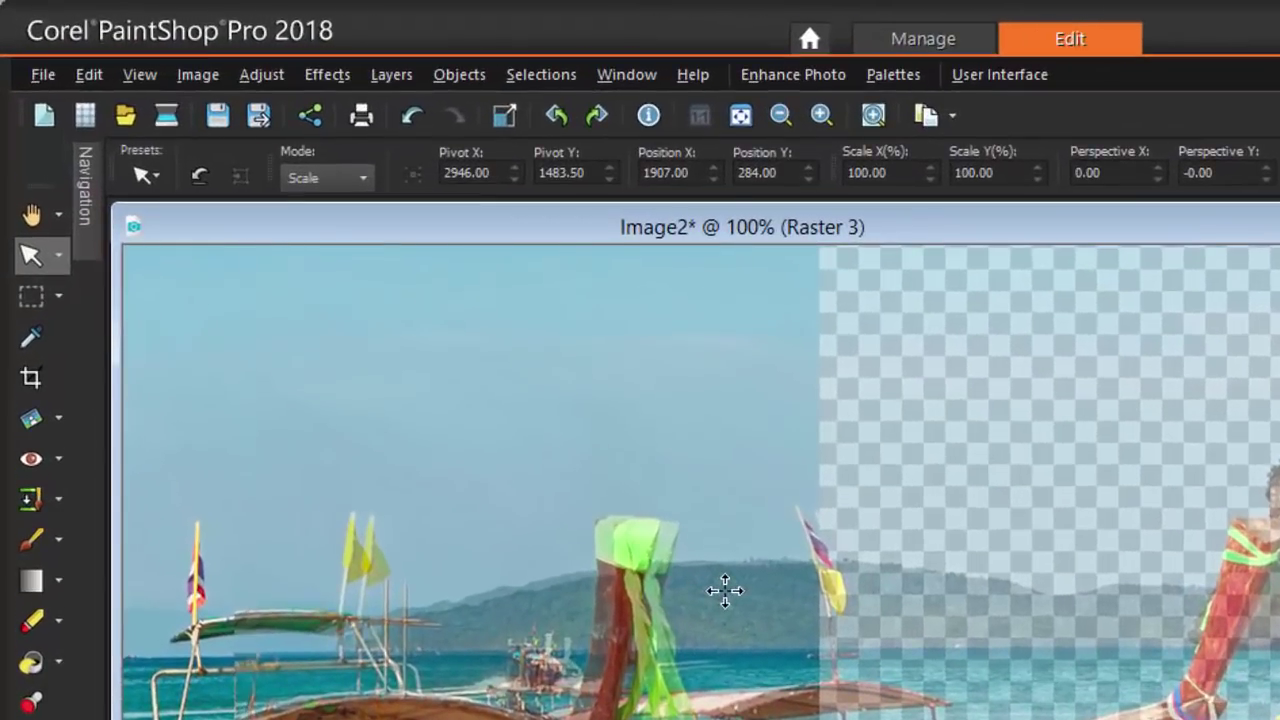
pyautogui.moveTo(724, 591); pyautogui.dragTo(665, 578)
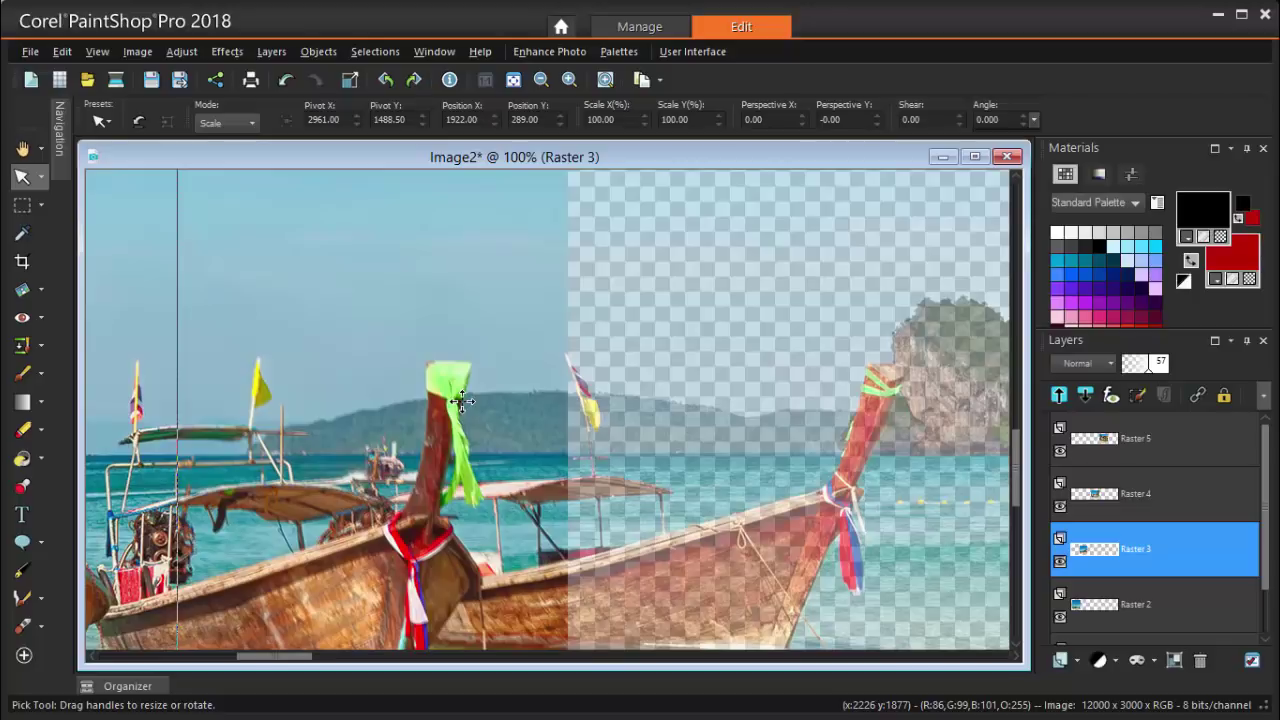
pyautogui.scroll(-6, 460, 400)
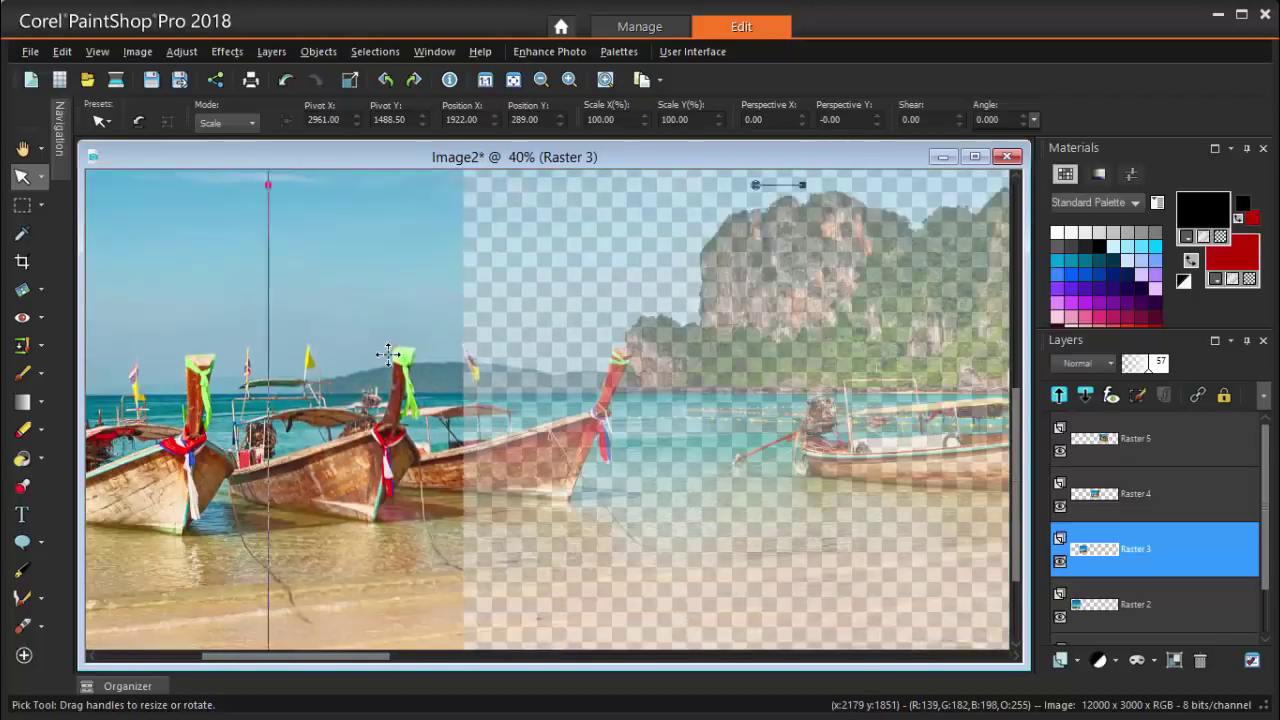
pyautogui.scroll(-1, 391, 378)
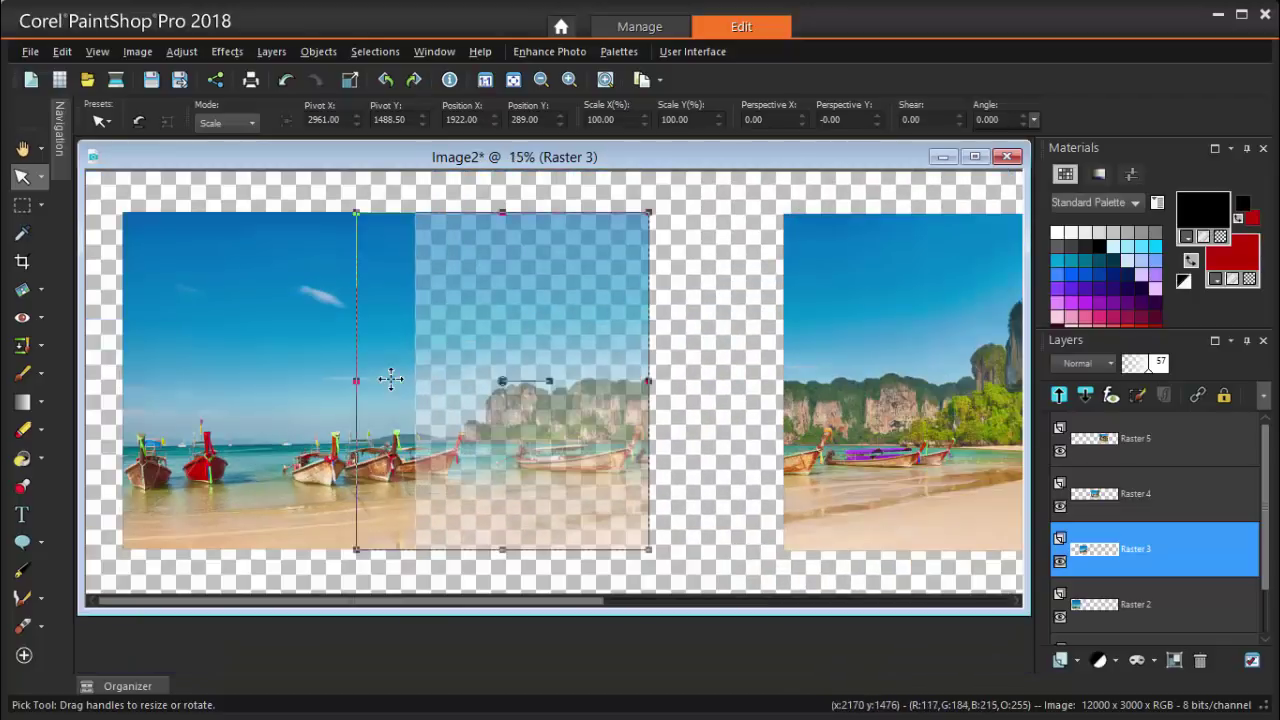
pyautogui.click(1152, 371)
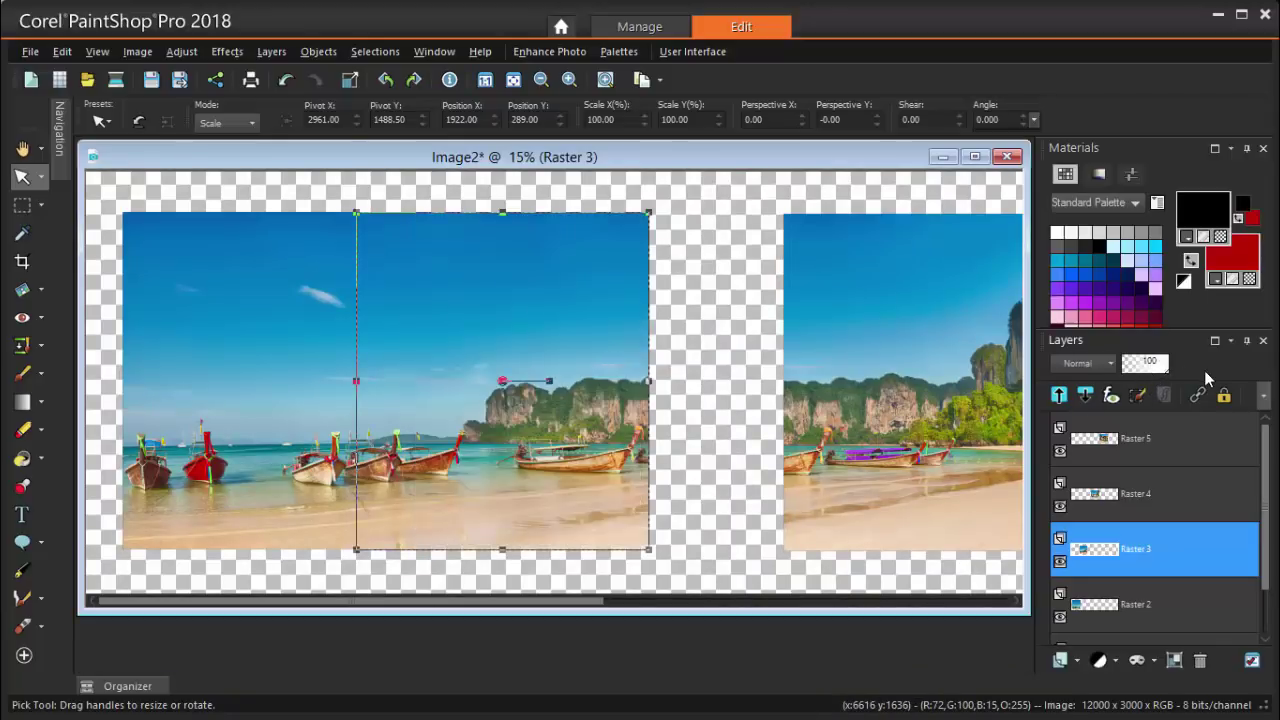
# Step: Slide Raster 4 over the second photo at 58 opacity and nudge its details into alignment
pyautogui.click(1135, 493)
pyautogui.moveTo(592, 600); pyautogui.dragTo(642, 601)
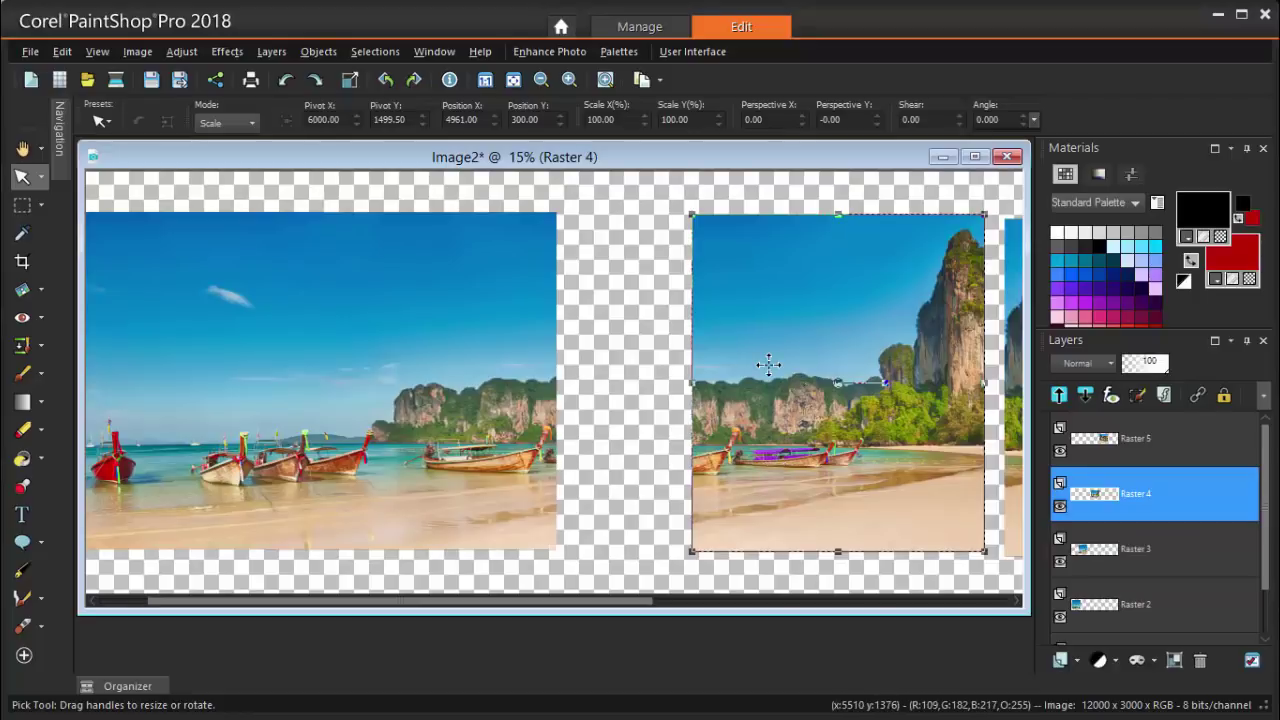
pyautogui.moveTo(766, 363); pyautogui.dragTo(583, 366)
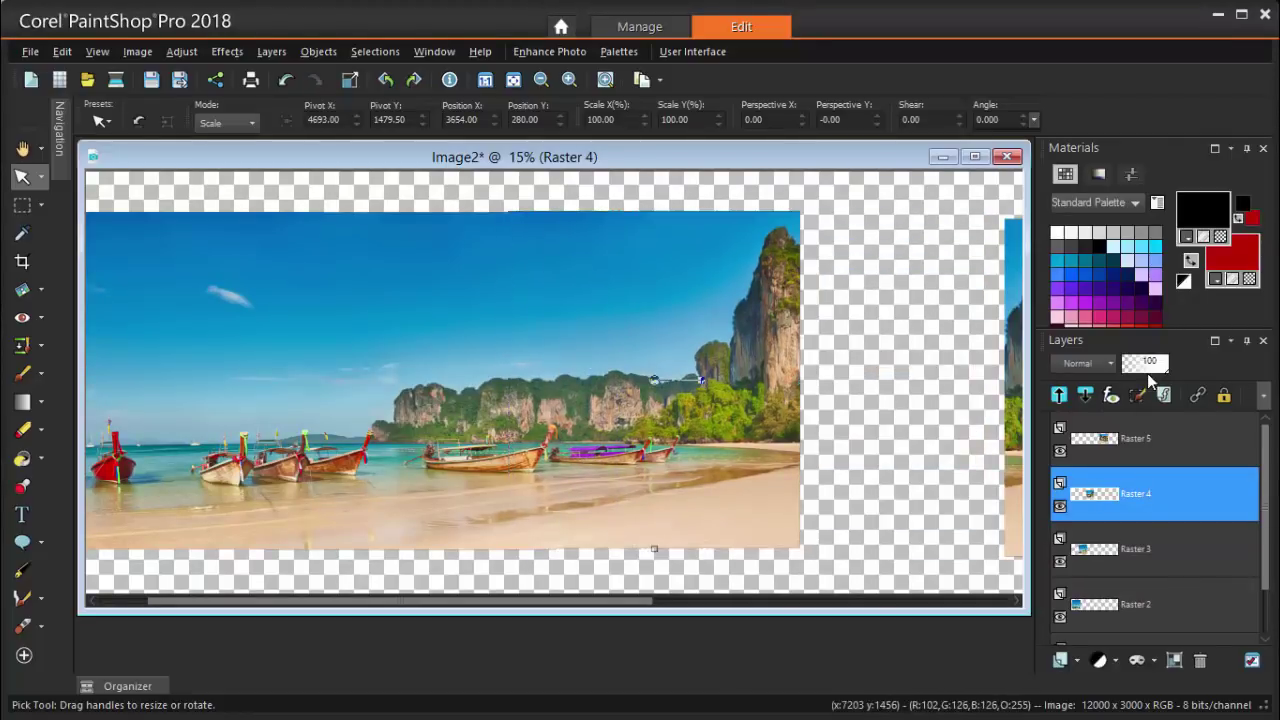
pyautogui.click(1148, 370)
pyautogui.scroll(2, 553, 449)
pyautogui.scroll(5, 553, 449)
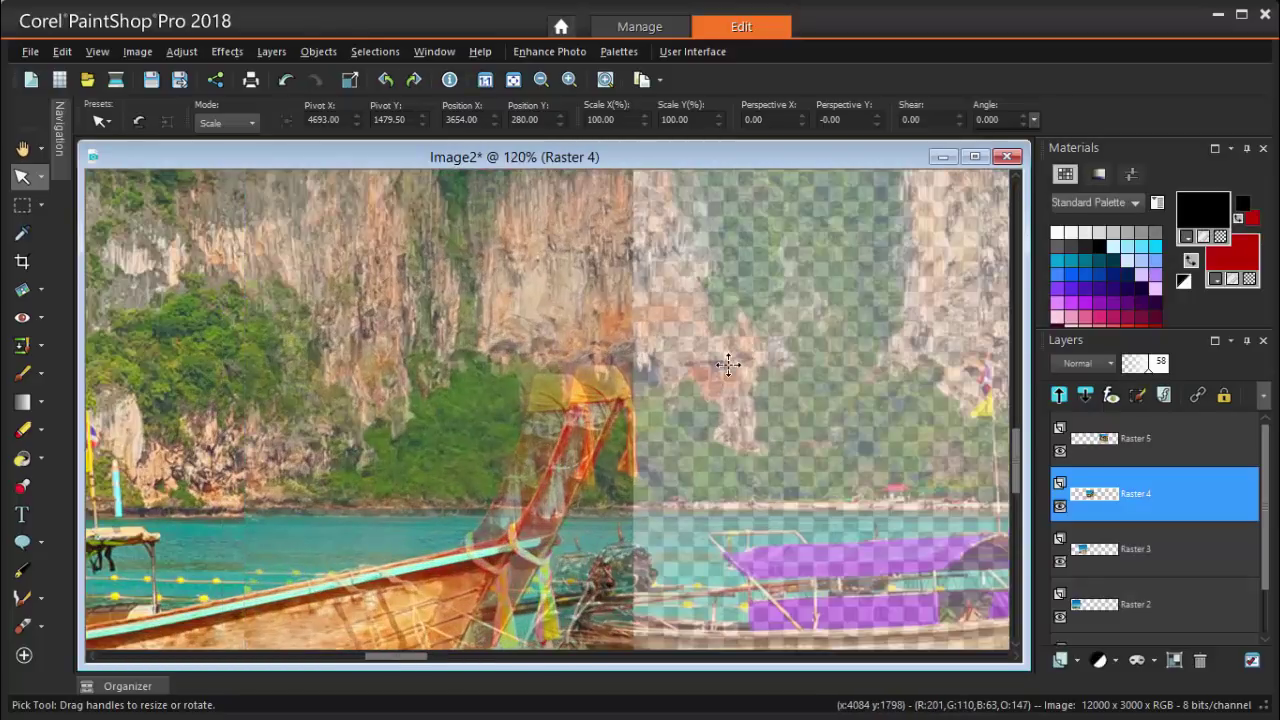
pyautogui.moveTo(751, 348); pyautogui.dragTo(707, 359)
pyautogui.scroll(-3, 584, 397)
pyautogui.scroll(-4, 584, 397)
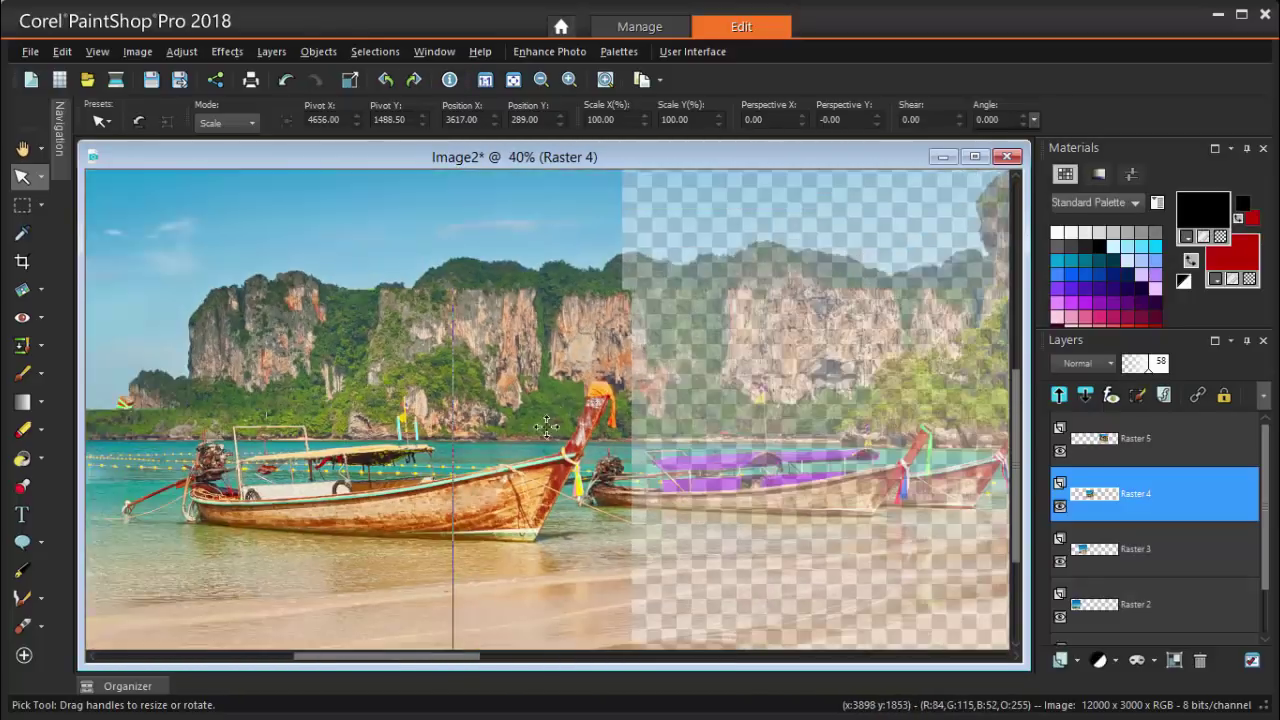
pyautogui.scroll(-1, 427, 506)
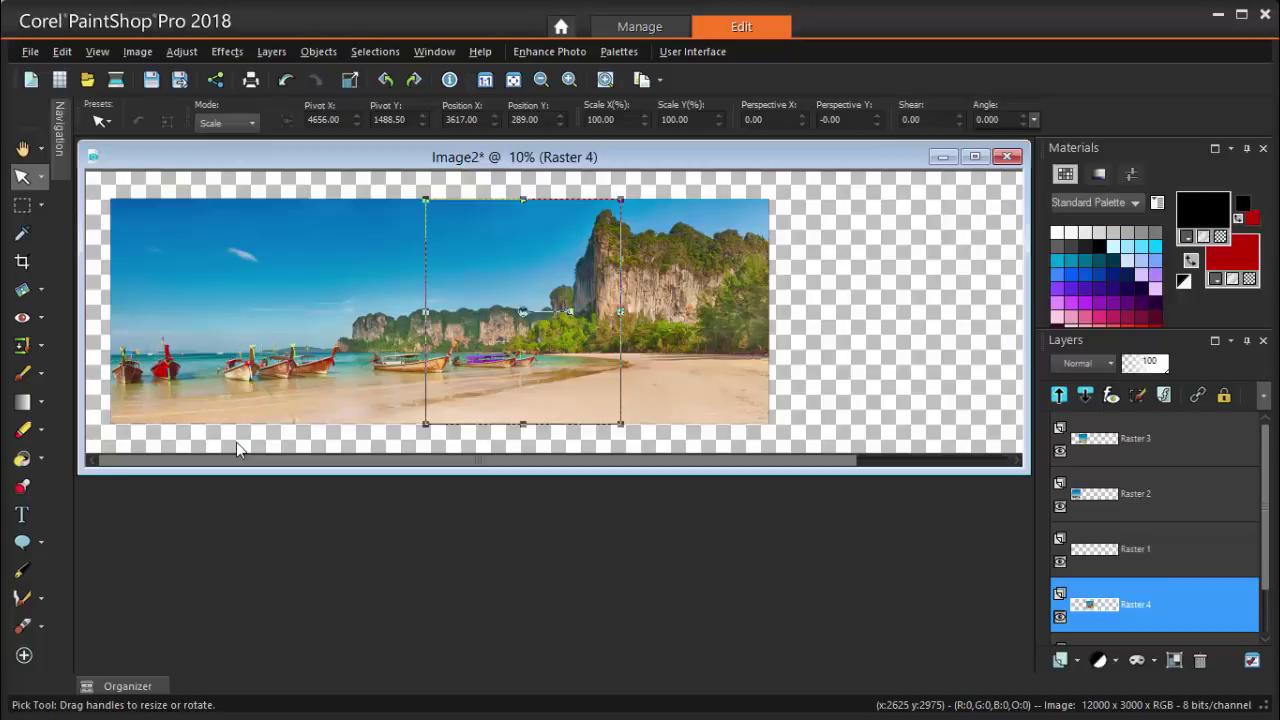
# Step: Crop the panorama with the Crop tool using a free-form crop area fitted to its edges
pyautogui.click(22, 263)
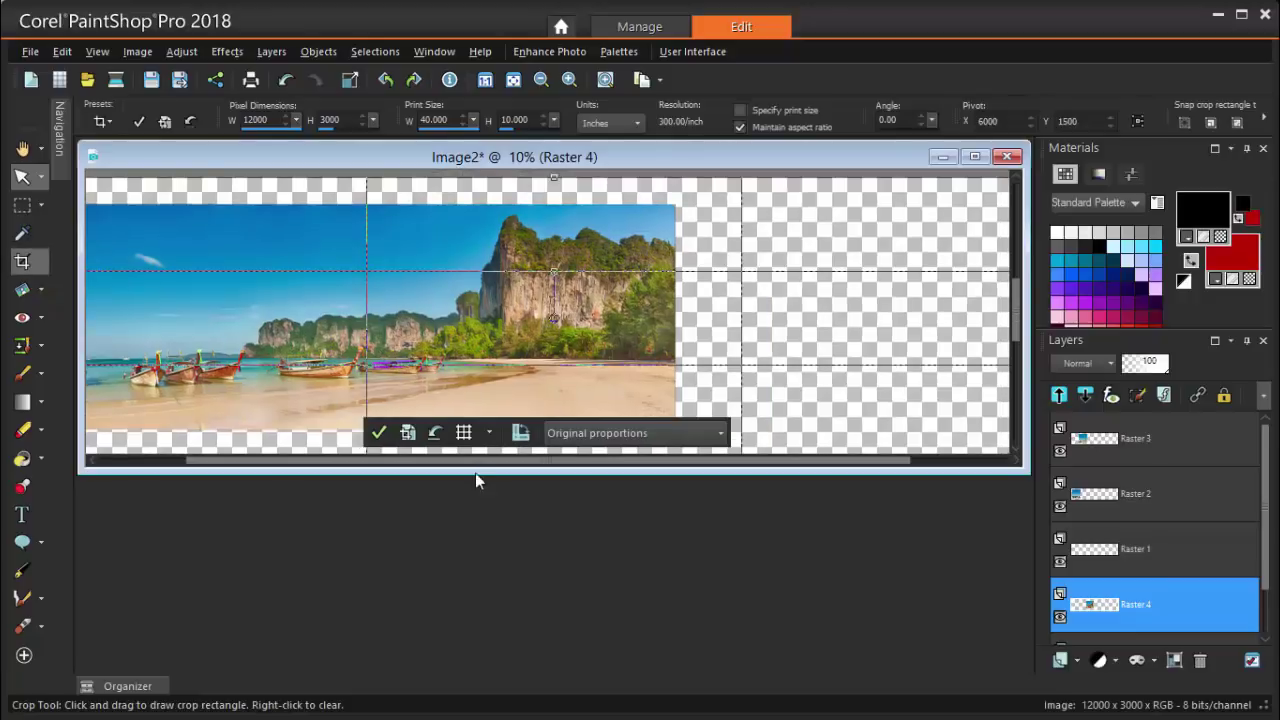
pyautogui.click(719, 436)
pyautogui.click(600, 551)
pyautogui.moveTo(103, 178); pyautogui.dragTo(789, 430)
pyautogui.moveTo(103, 178); pyautogui.dragTo(128, 211)
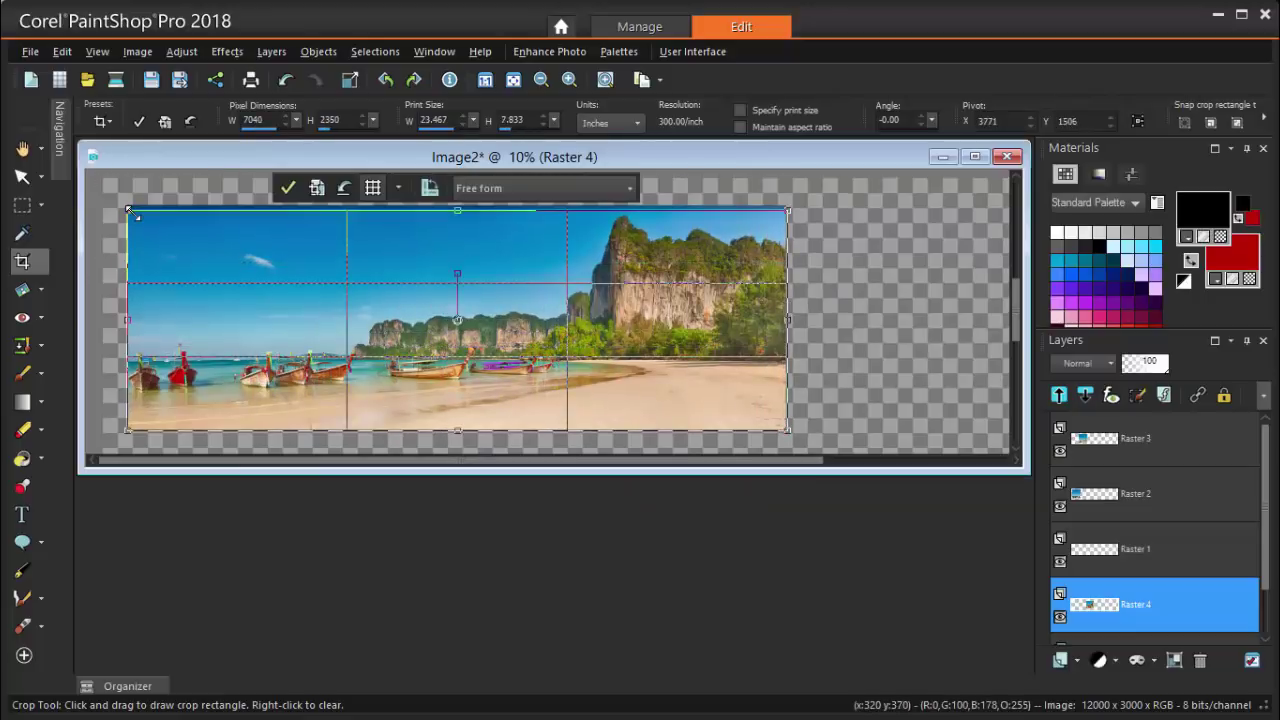
pyautogui.click(287, 190)
# Step: Select the filled area and apply Crop to Selection for a 7011 × 2371 panorama
pyautogui.press('s')
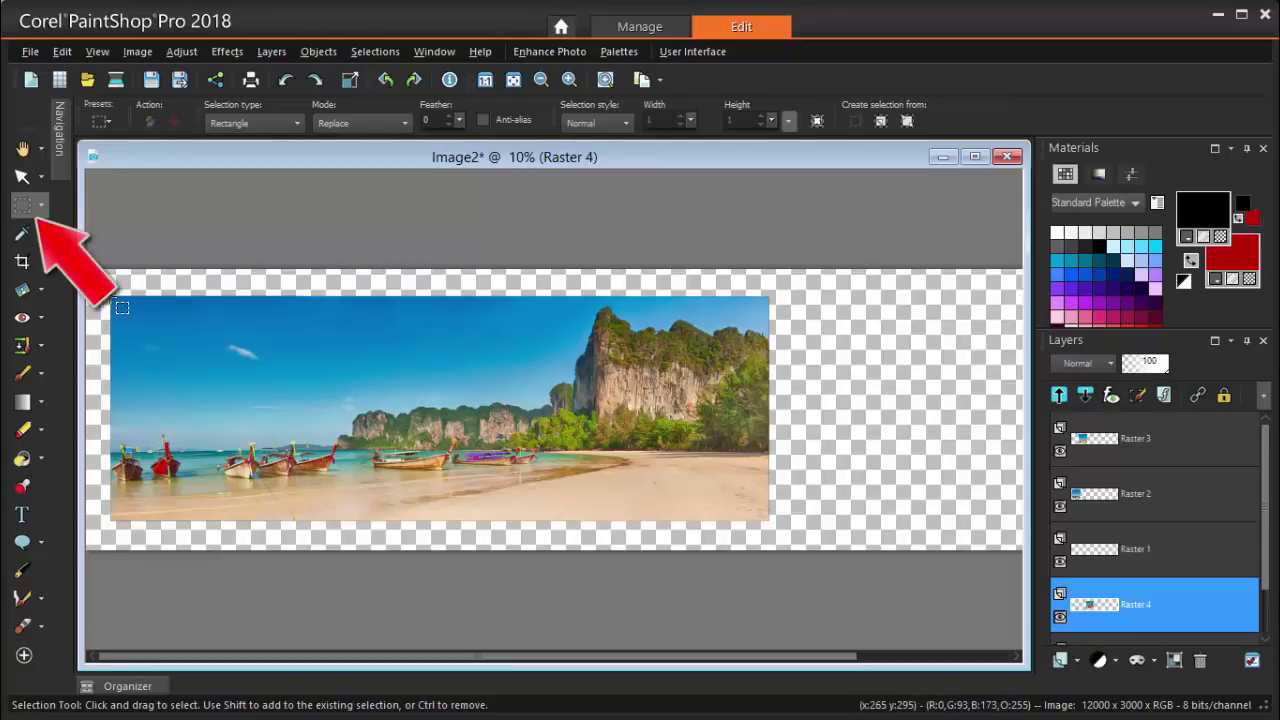
pyautogui.moveTo(122, 308)
pyautogui.mouseDown()
pyautogui.moveTo(438, 442)
pyautogui.moveTo(768, 520)
pyautogui.mouseUp()
pyautogui.click(137, 51)
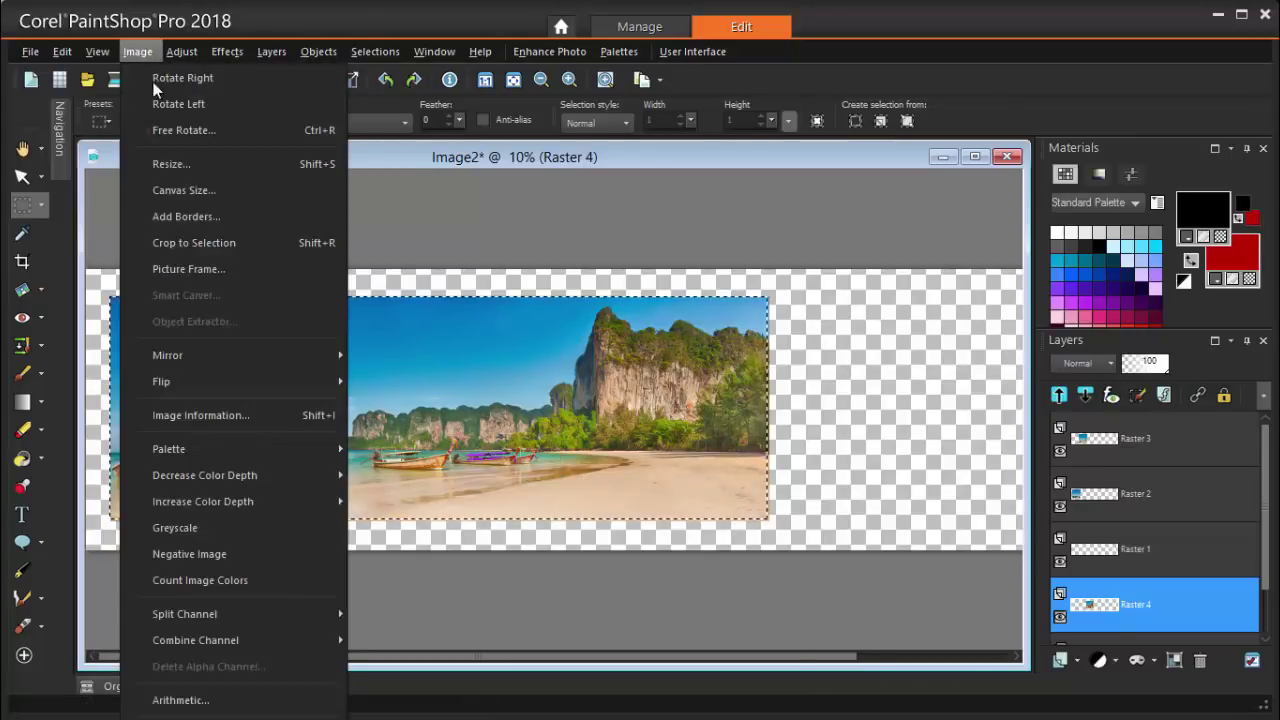
pyautogui.click(266, 245)
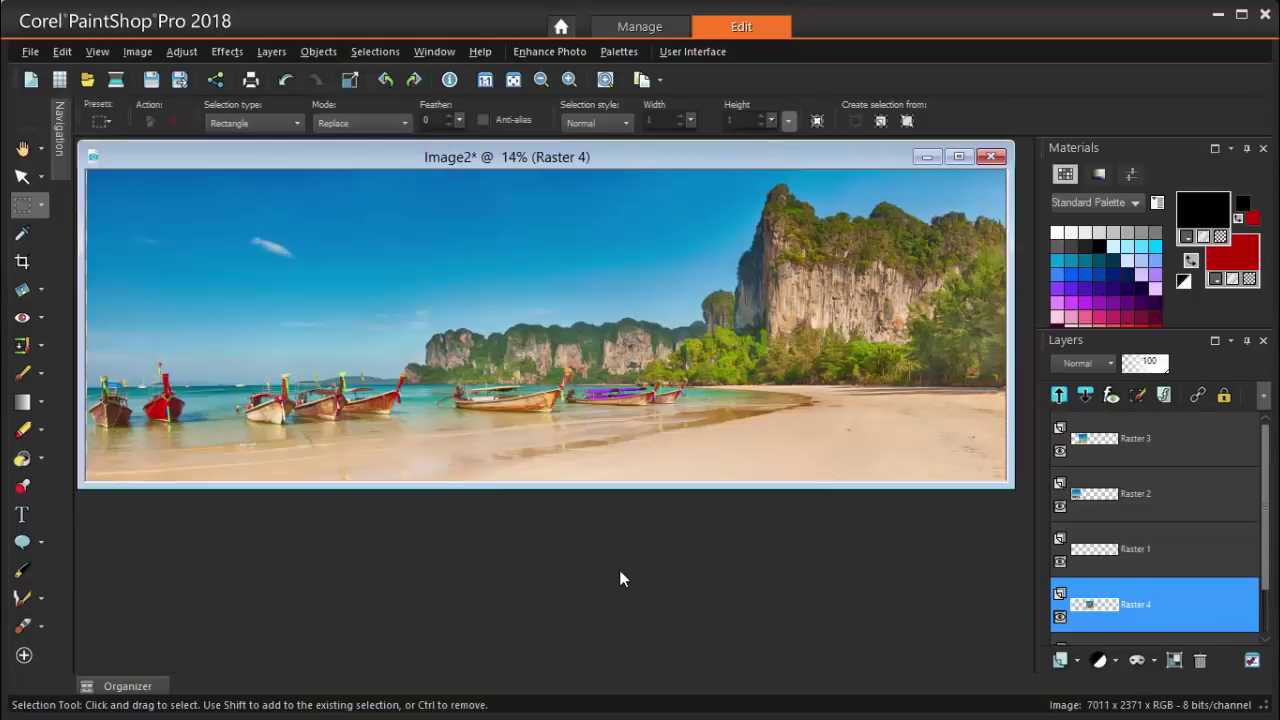
# Step: Flatten the panorama with Merge All and start saving it under a new name
pyautogui.rightClick(1131, 593)
pyautogui.moveTo(1191, 553)
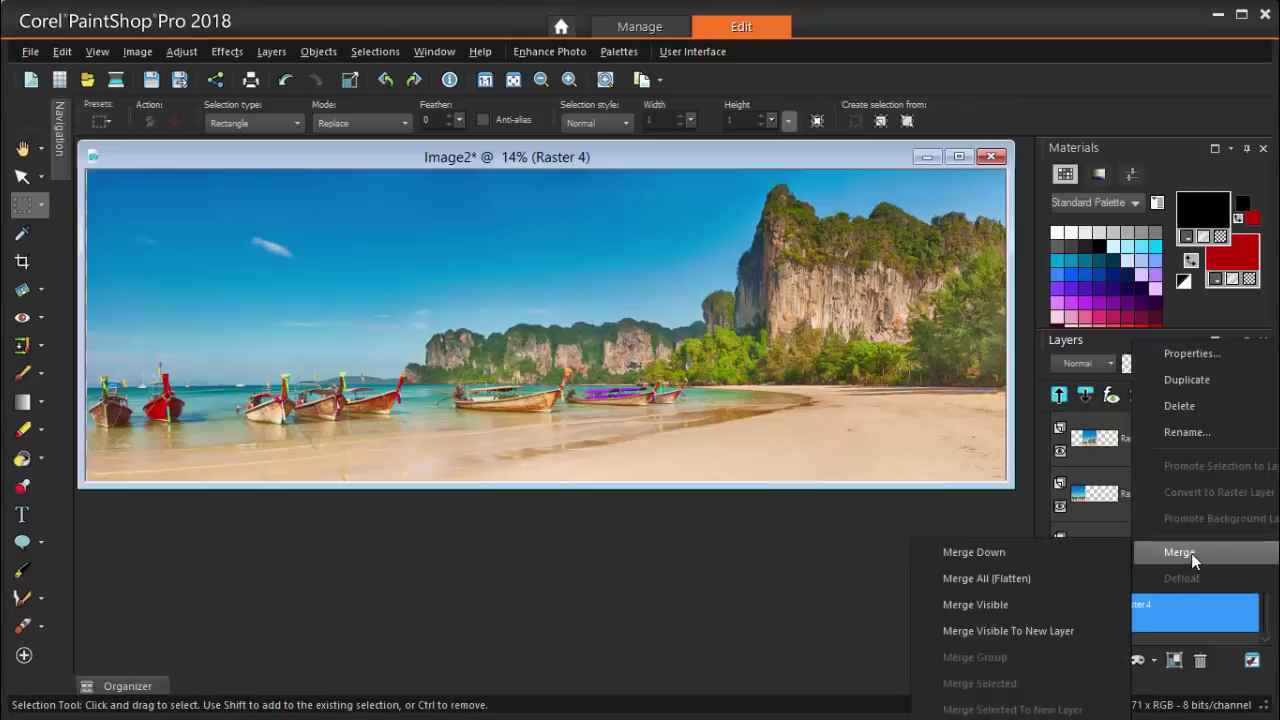
pyautogui.click(1042, 580)
pyautogui.click(31, 53)
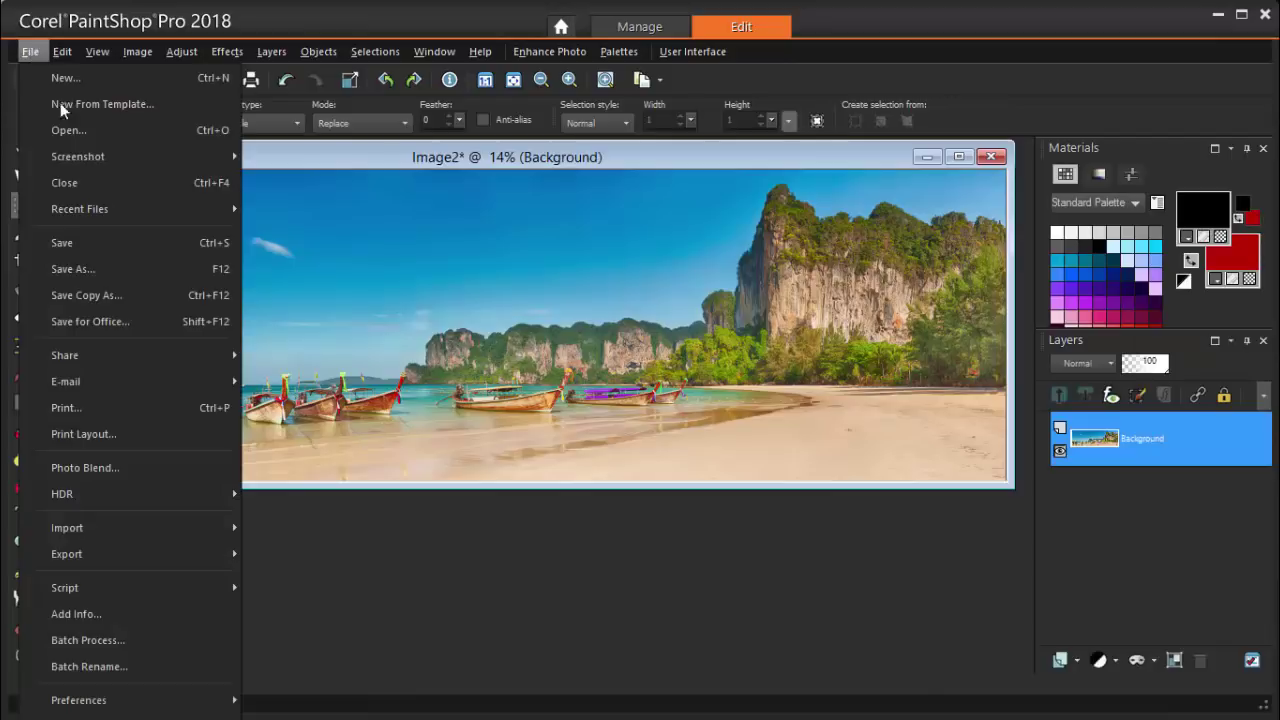
pyautogui.click(145, 270)
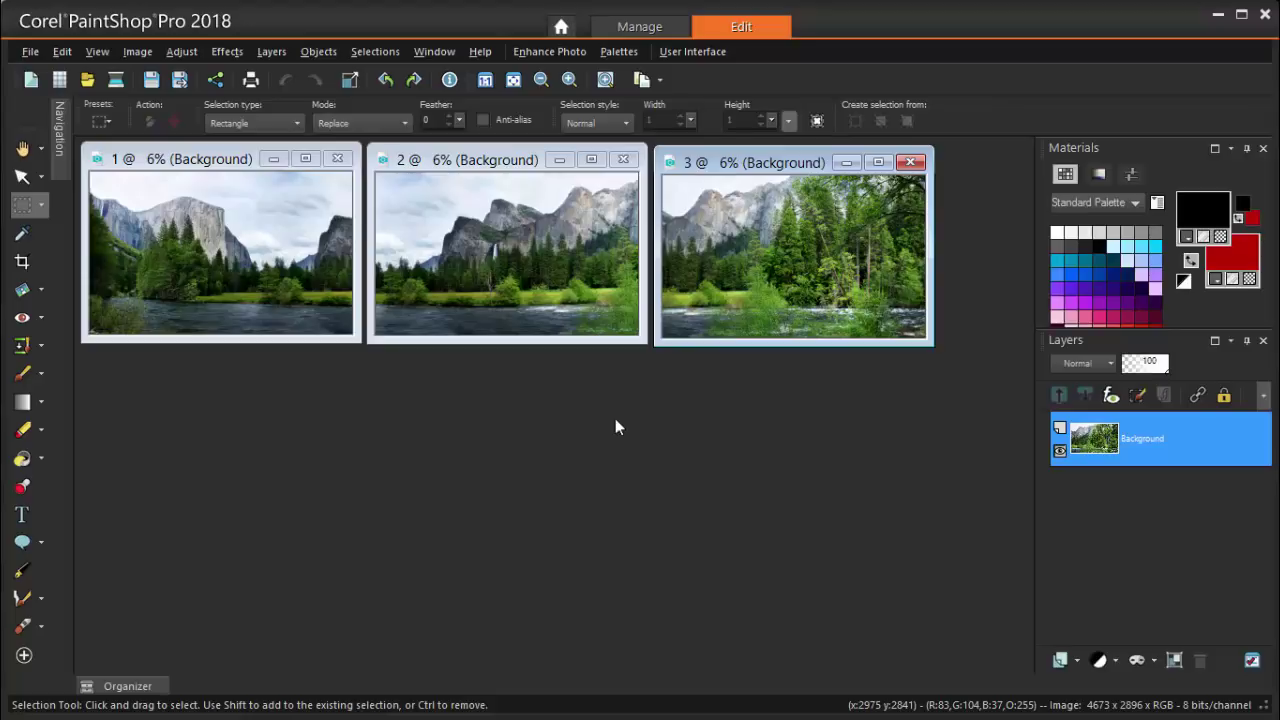
# Step: Create Image3 from the Panorama_Large preset and place it below the three mountain photos
pyautogui.click(31, 79)
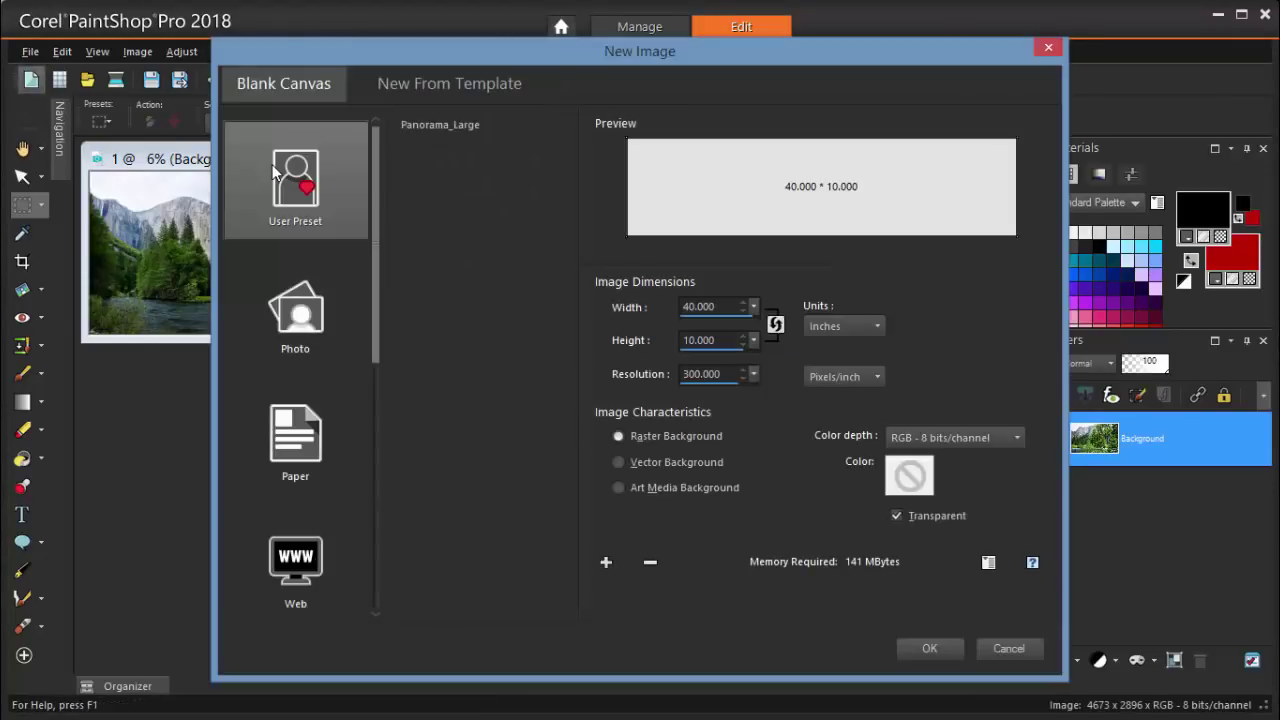
pyautogui.click(432, 127)
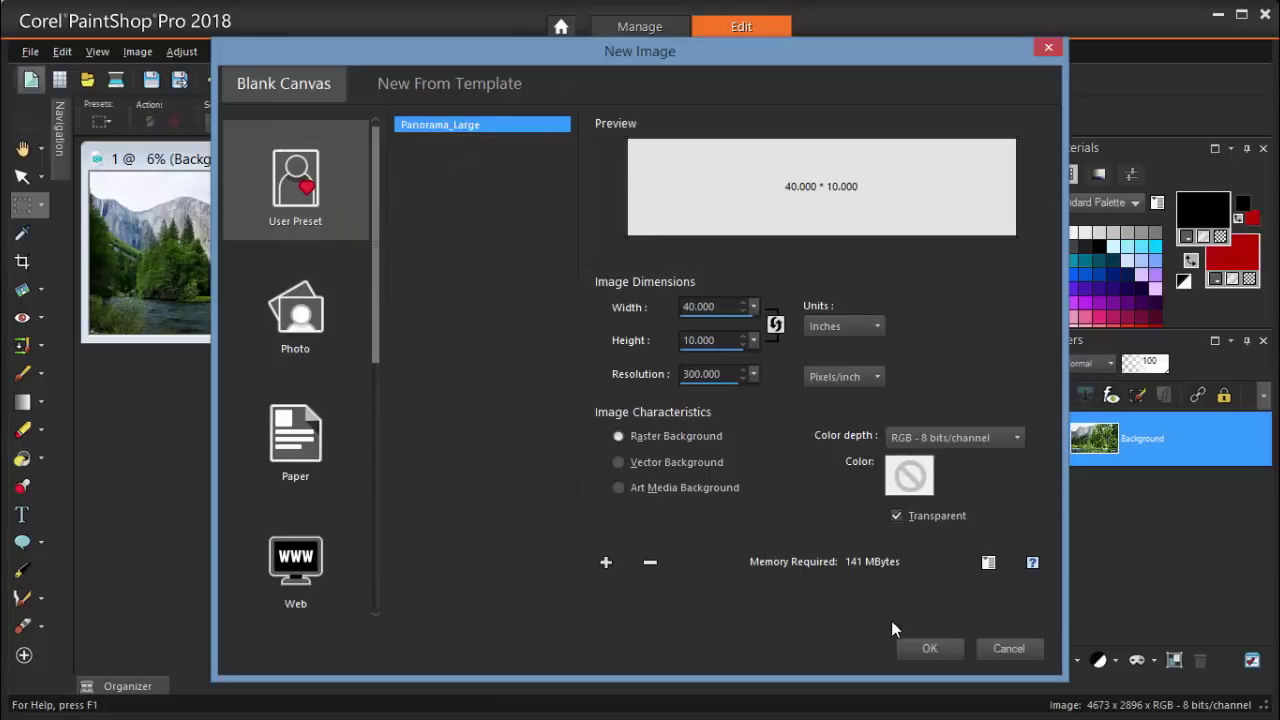
pyautogui.click(914, 647)
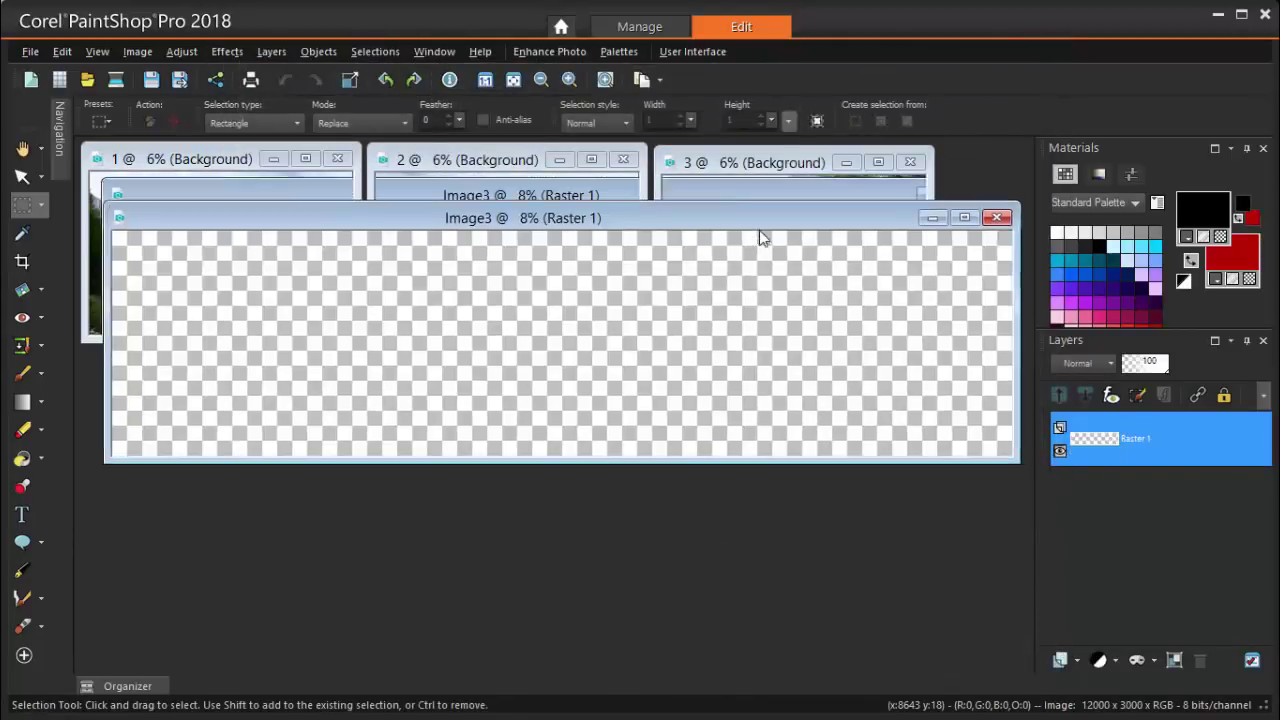
pyautogui.moveTo(758, 218); pyautogui.dragTo(748, 380)
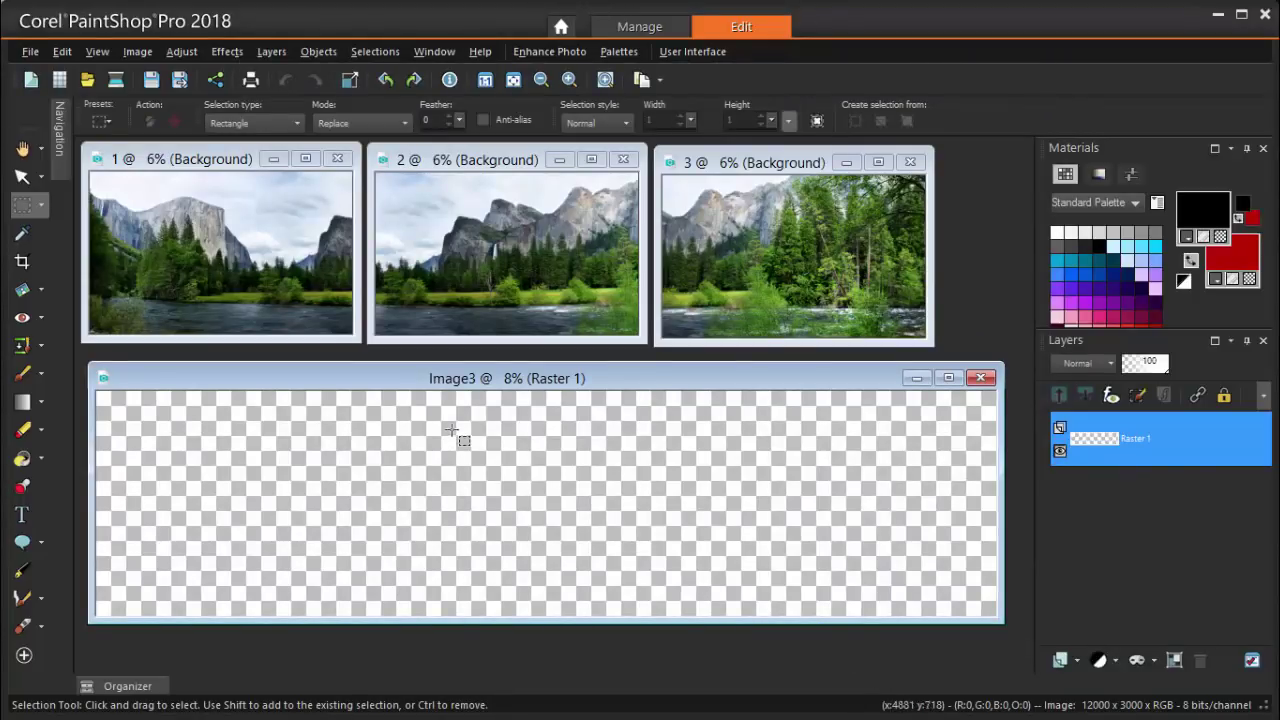
# Step: Paste the first mountain photo into Image3 as a new layer at the left end, and slide Raster 3 left to overlap it
pyautogui.click(200, 168)
pyautogui.press('ctrl')
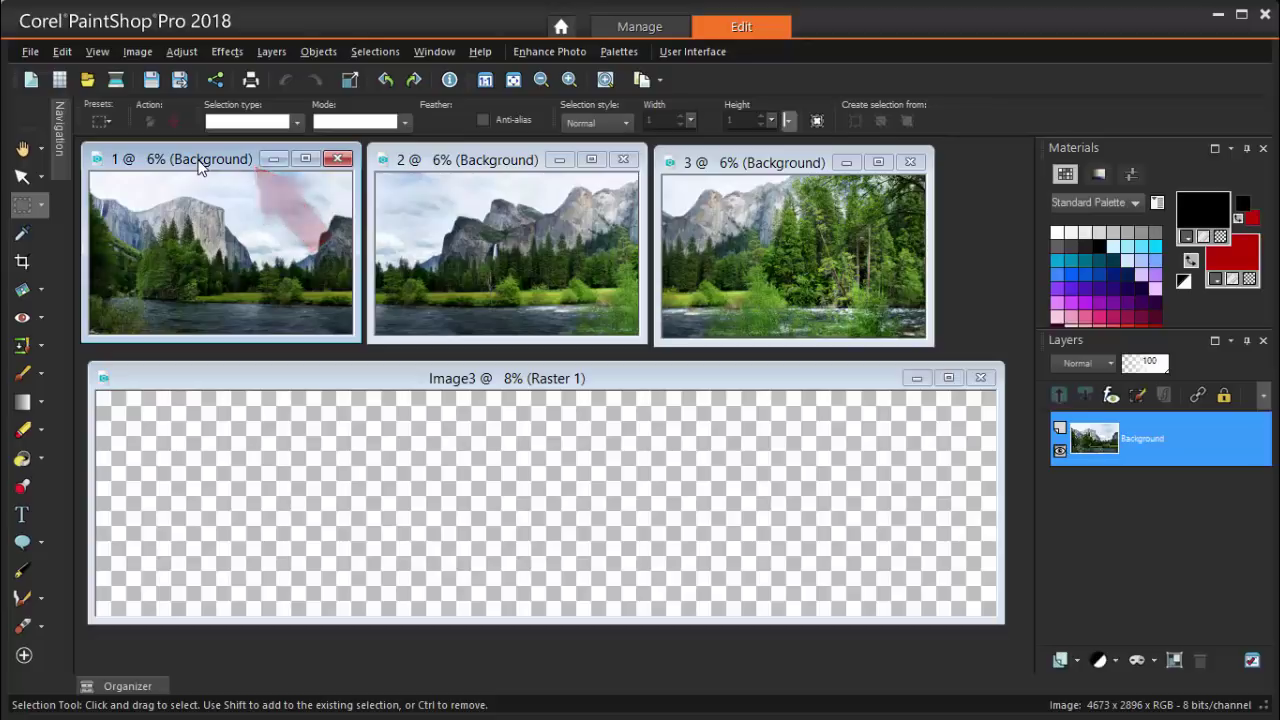
pyautogui.click(347, 371)
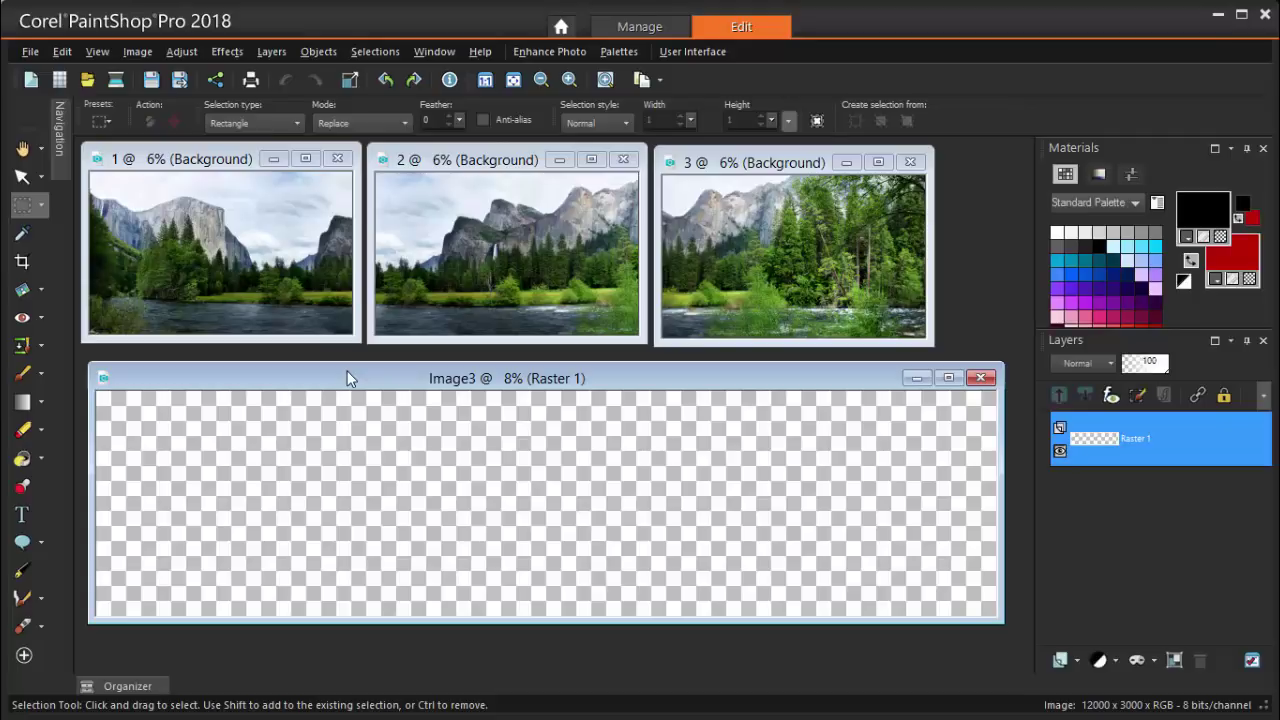
pyautogui.hotkey('ctrl', 'l')
pyautogui.moveTo(426, 450); pyautogui.dragTo(209, 450)
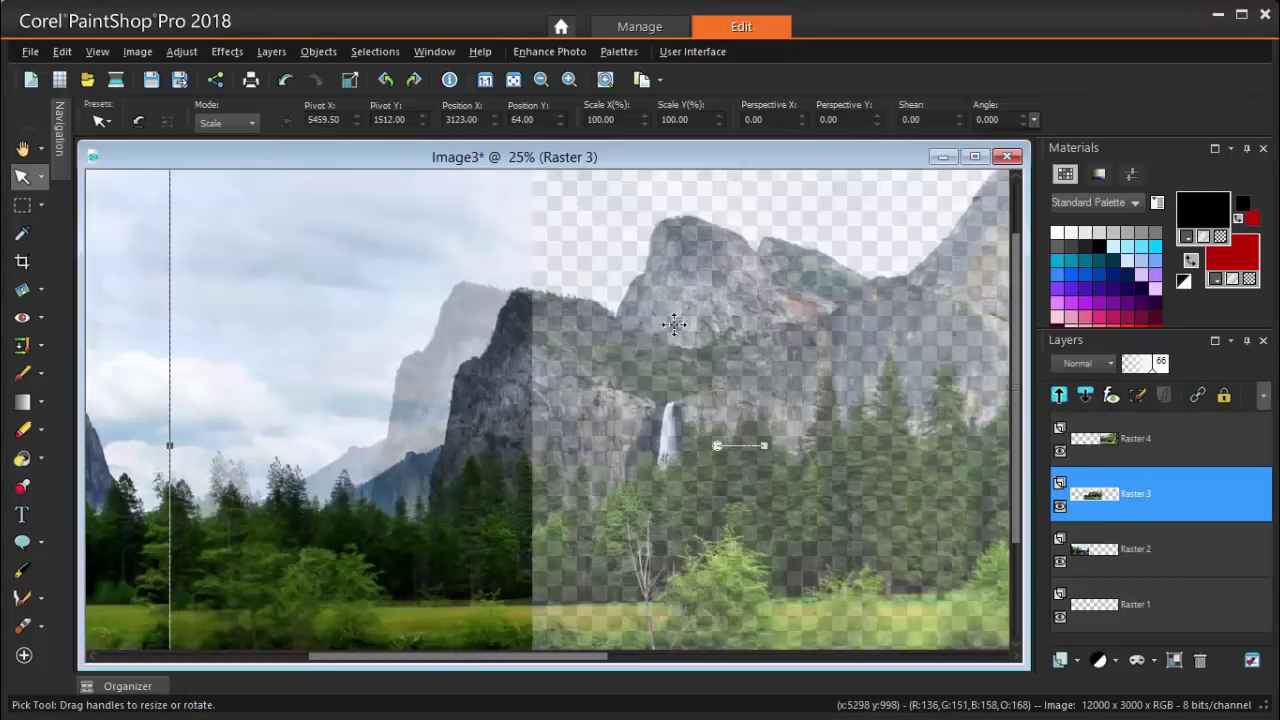
pyautogui.moveTo(676, 325); pyautogui.dragTo(624, 321)
# Step: Set Raster 4's opacity back to 100 and enlarge the image window to view the panorama
pyautogui.hscroll(5, 623, 314)
pyautogui.click(729, 277)
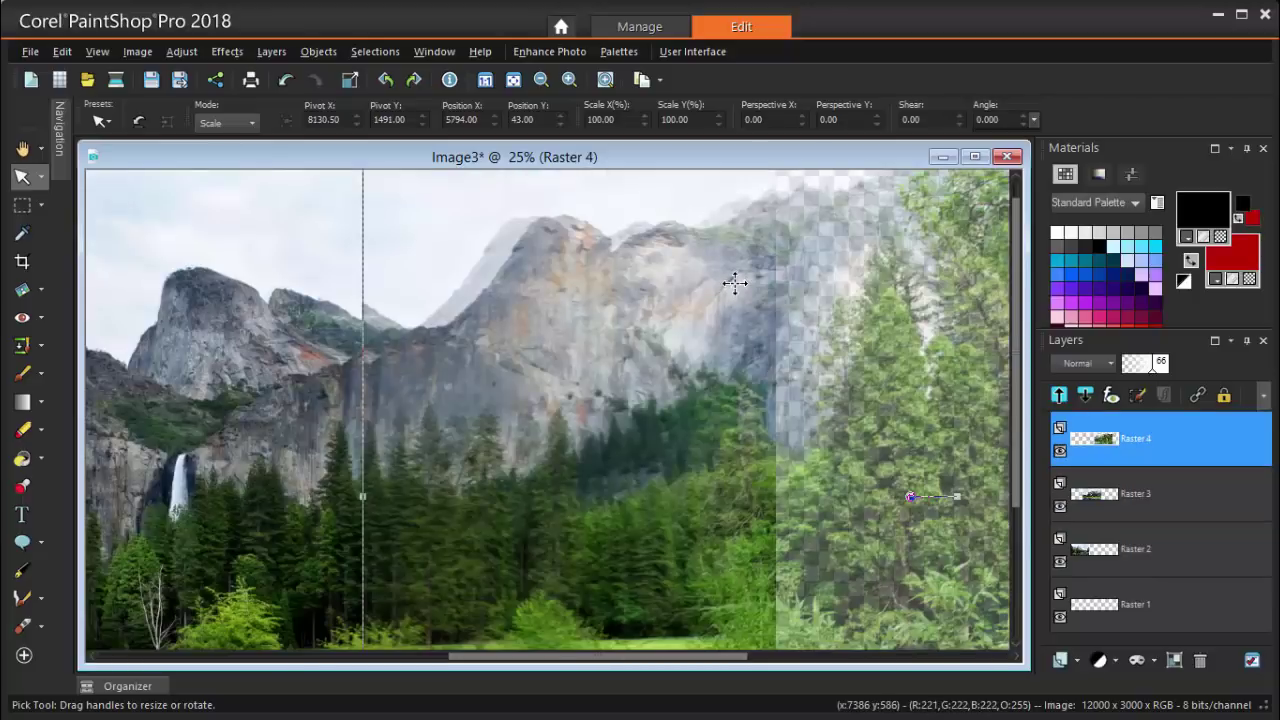
pyautogui.scroll(-2, 678, 336)
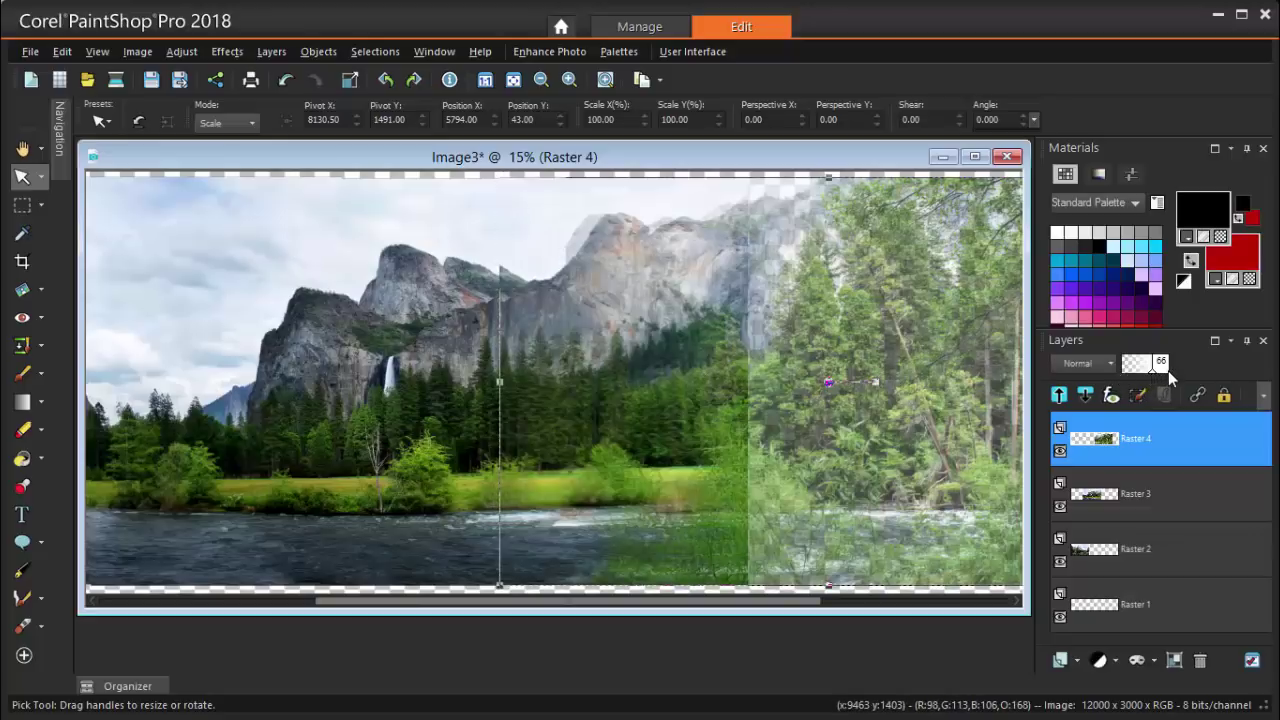
pyautogui.click(1168, 370)
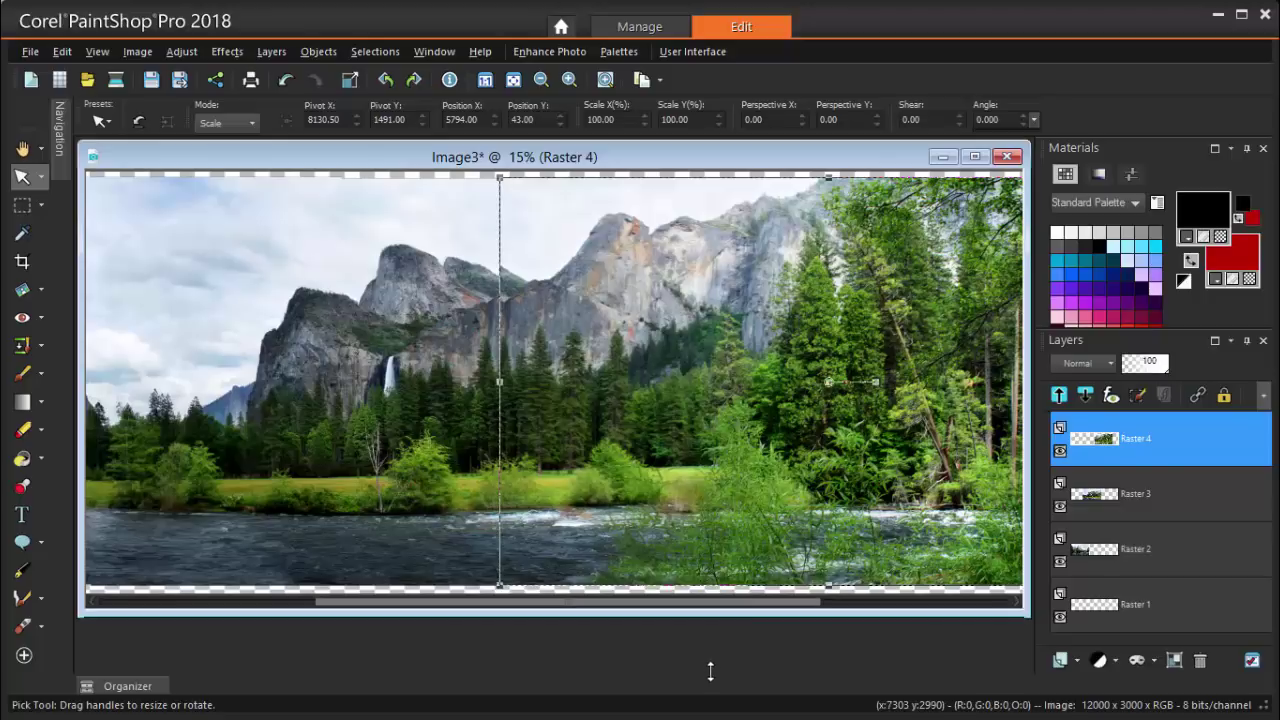
pyautogui.moveTo(710, 671); pyautogui.dragTo(710, 668)
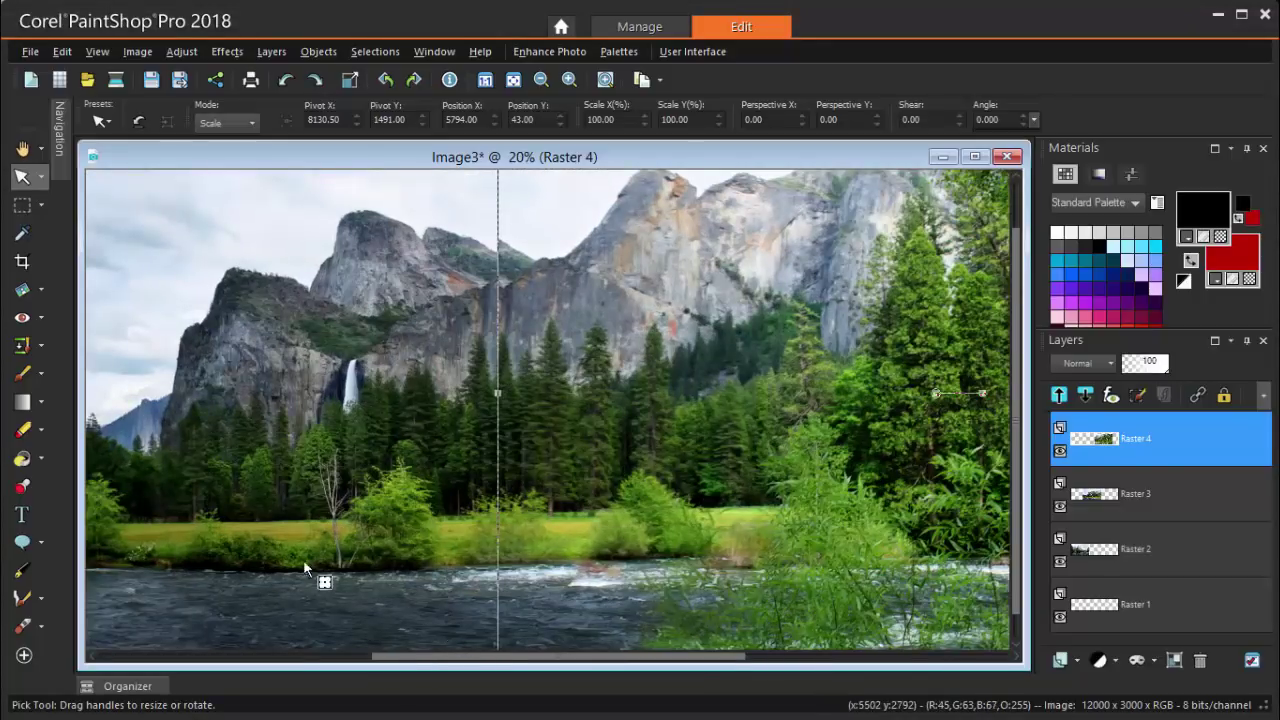
# Step: With the Eraser at size 98, erase Raster 4's visible seam along the mountain ridge
pyautogui.click(20, 436)
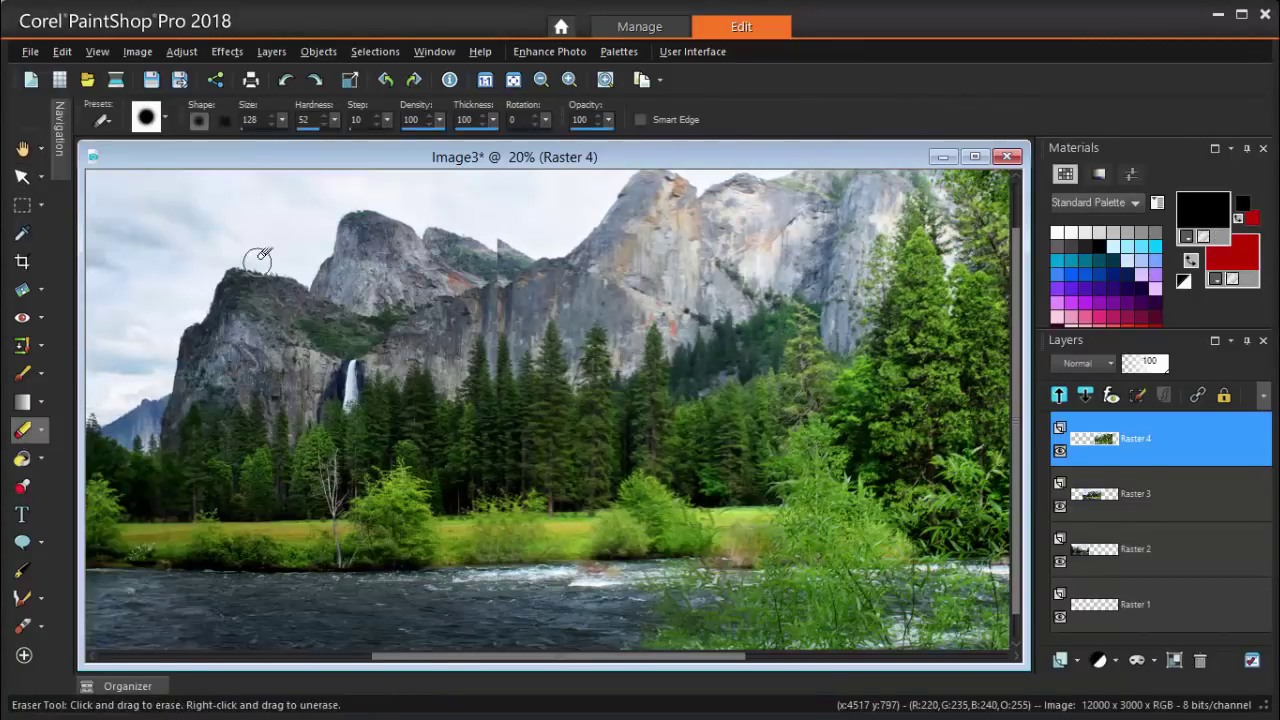
pyautogui.scroll(-6, 498, 234)
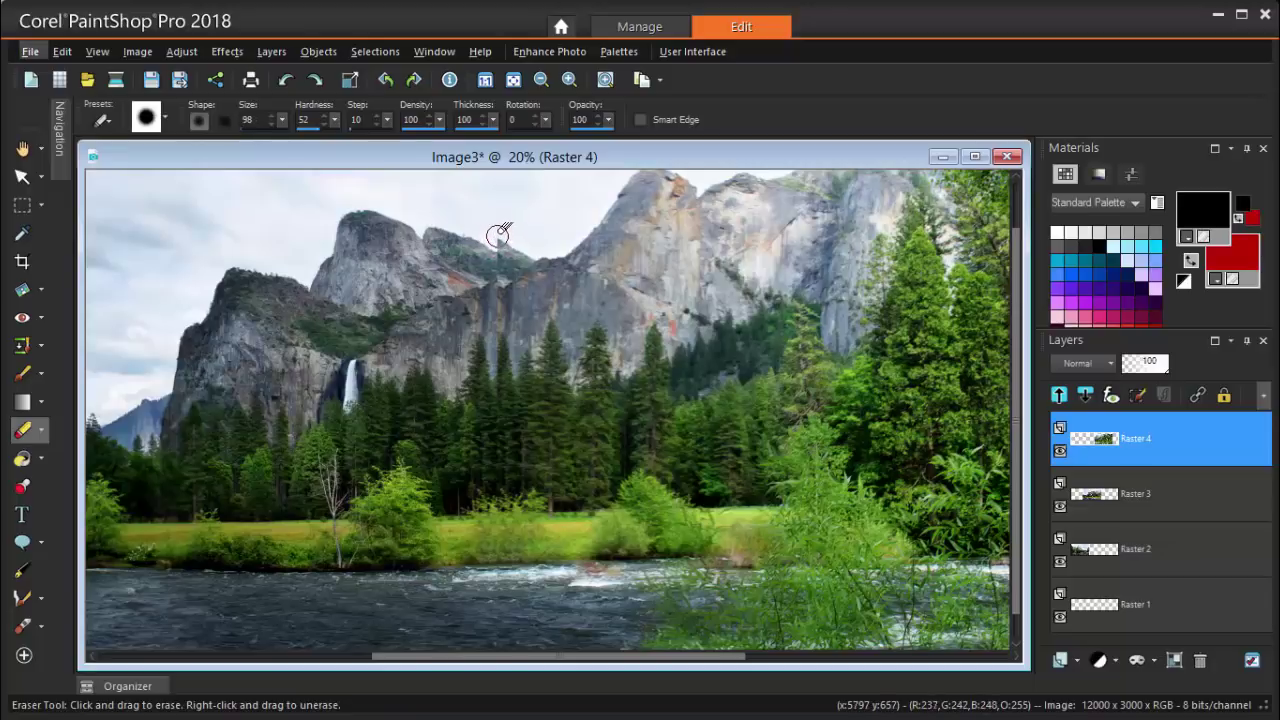
pyautogui.moveTo(496, 240); pyautogui.dragTo(498, 248)
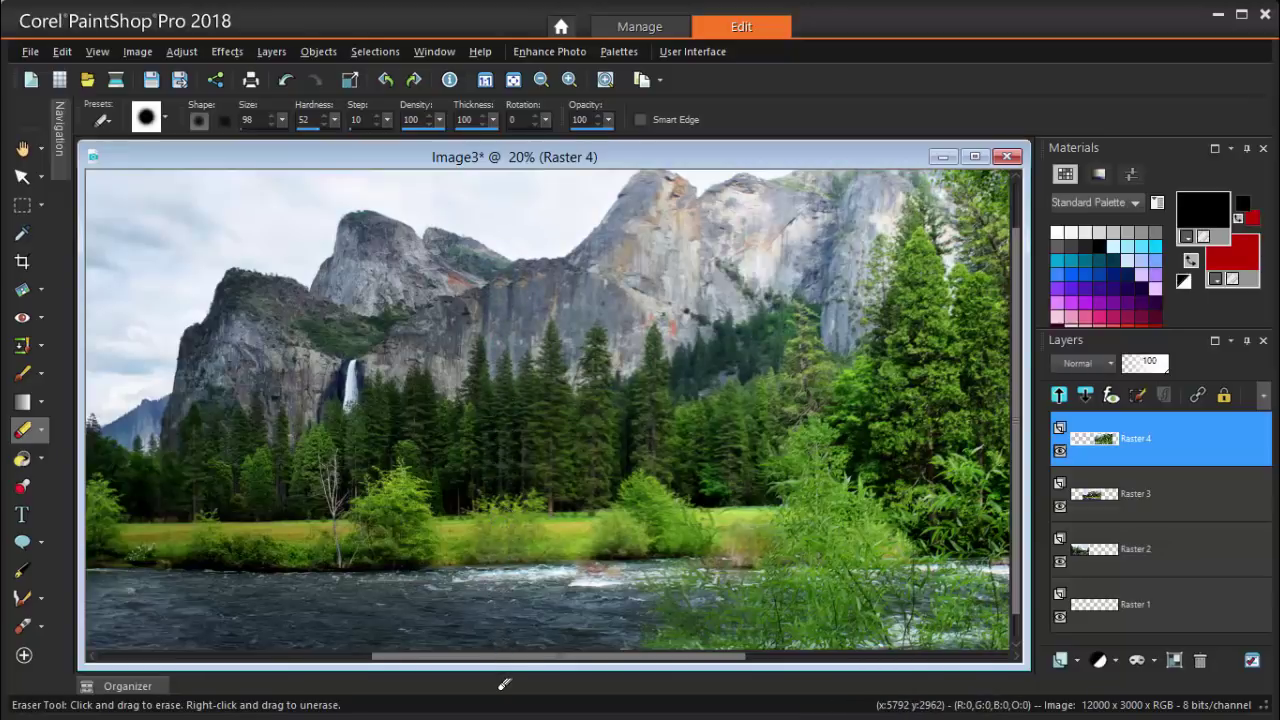
pyautogui.scroll(-2, 555, 375)
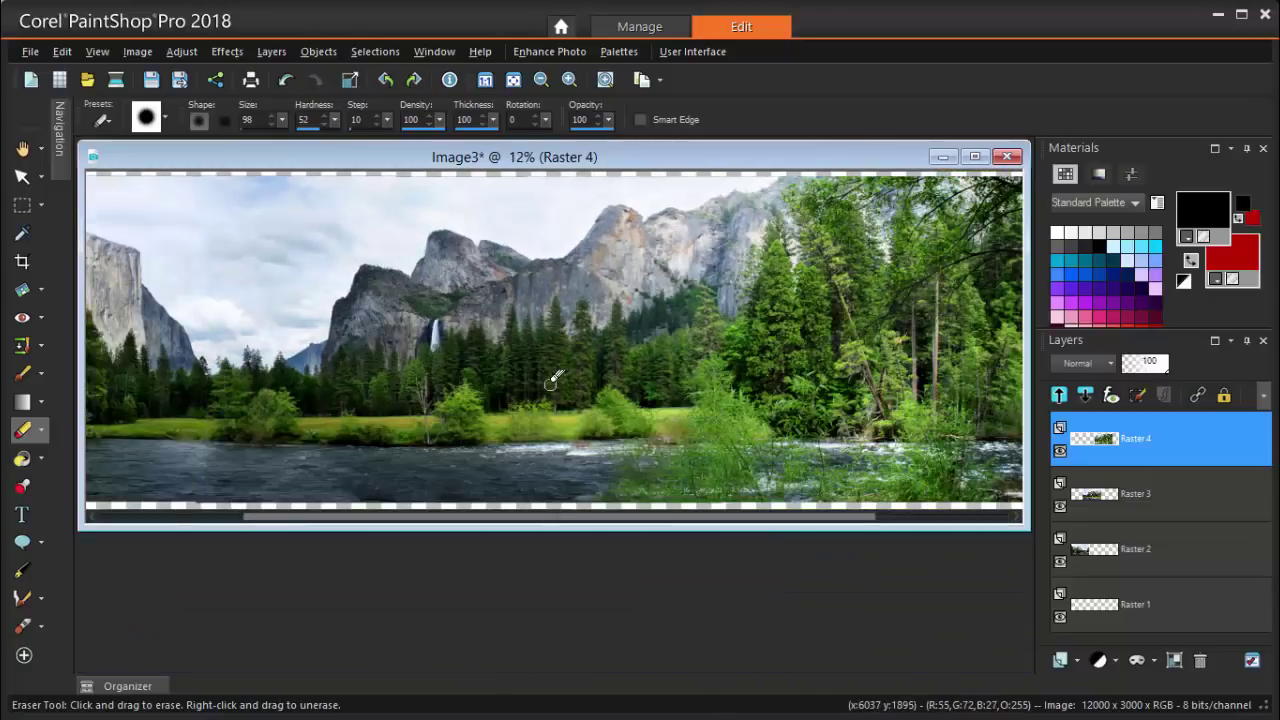
pyautogui.scroll(-3, 555, 378)
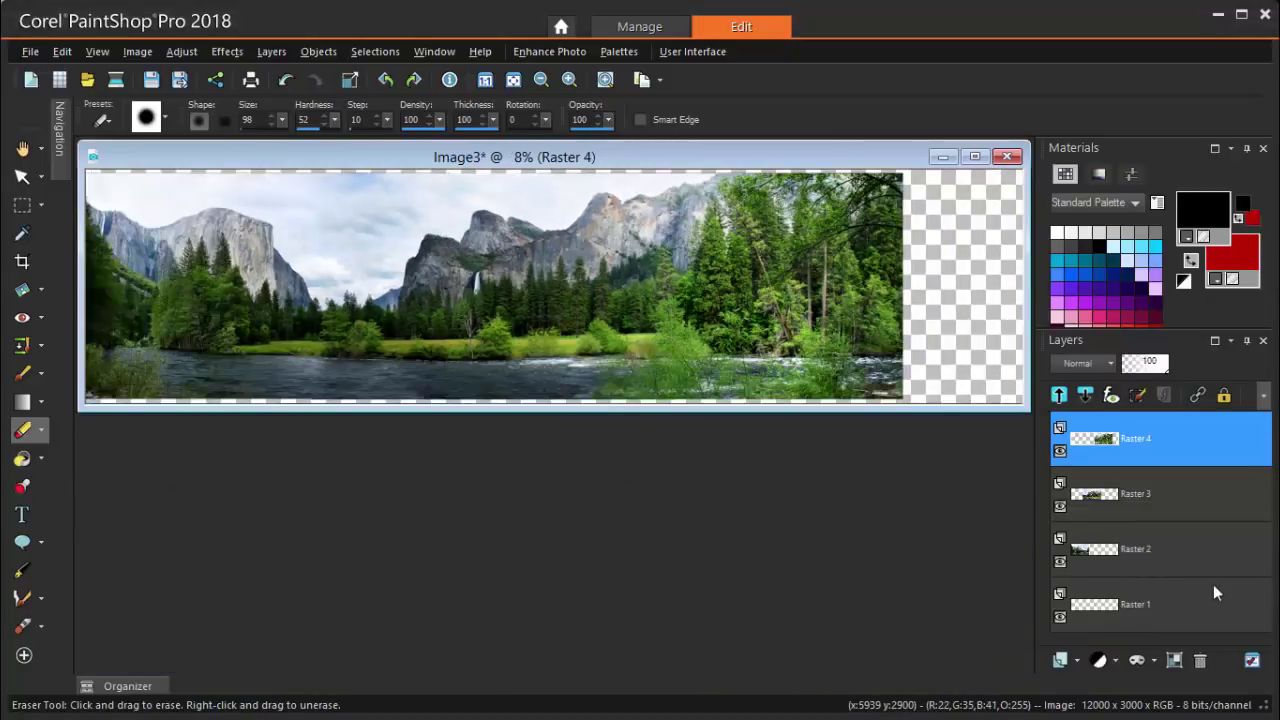
# Step: Flatten all layers of the mountain panorama into a single Background layer
pyautogui.rightClick(1140, 436)
pyautogui.moveTo(1190, 646)
pyautogui.click(1000, 512)
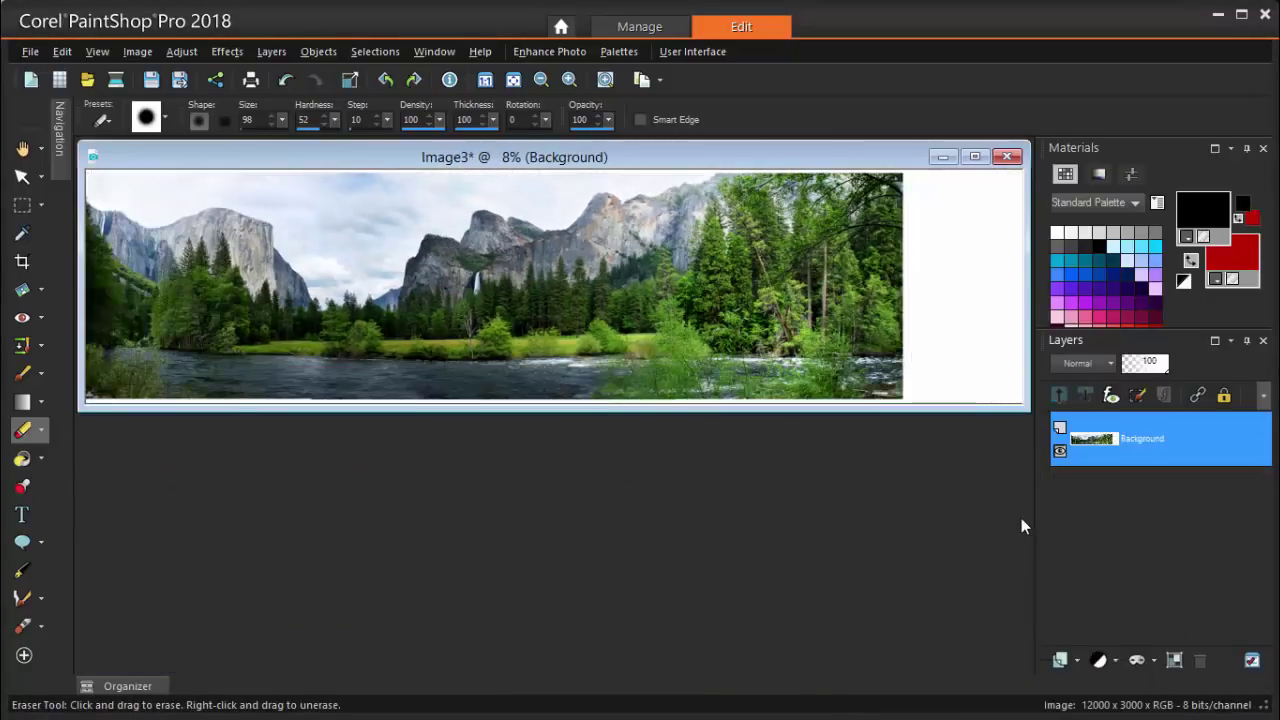
# Step: Select the filled panorama area and crop the image to it, giving 10438 × 2882
pyautogui.click(22, 204)
pyautogui.moveTo(902, 400); pyautogui.dragTo(161, 205)
pyautogui.click(137, 51)
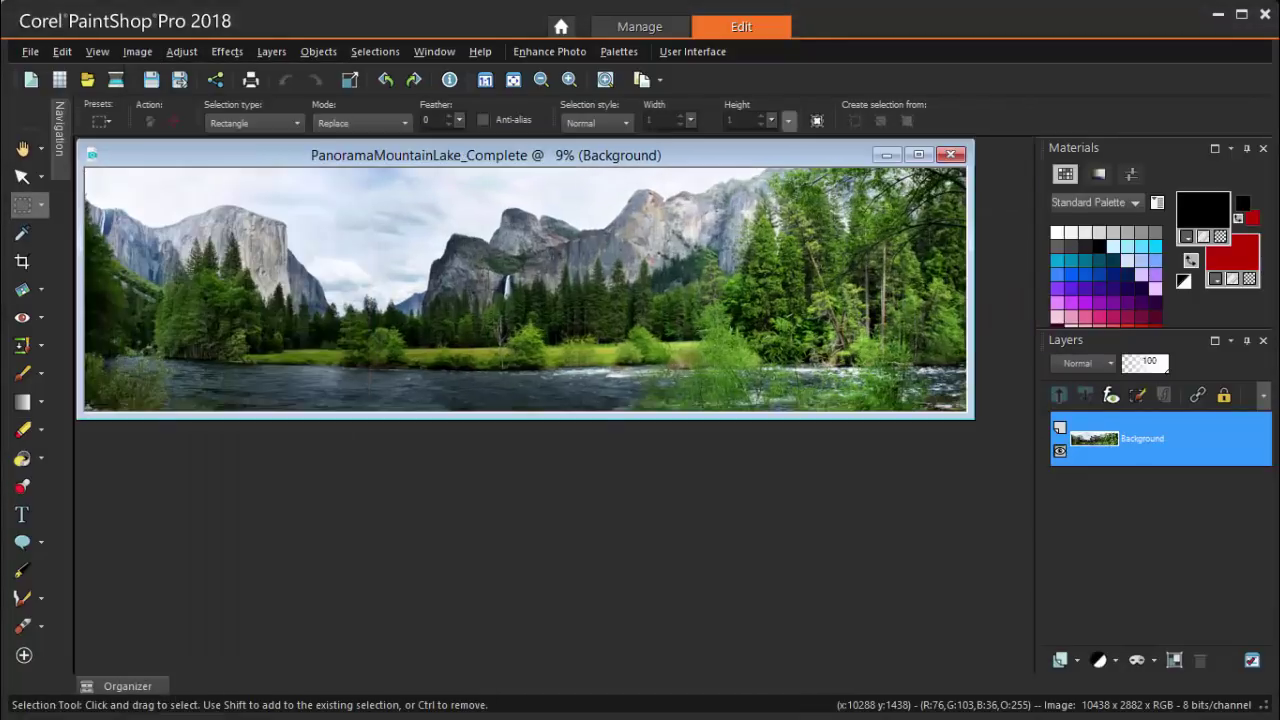